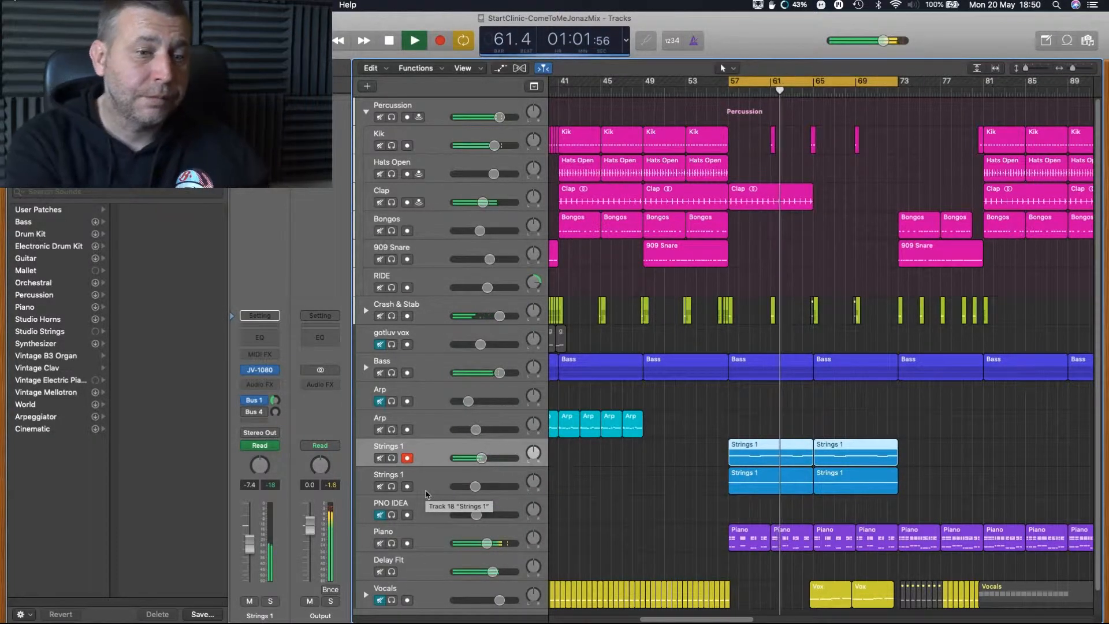
Play back the soloed Kik region over the bar 81 to 83 cycle and stop it.
key("space")
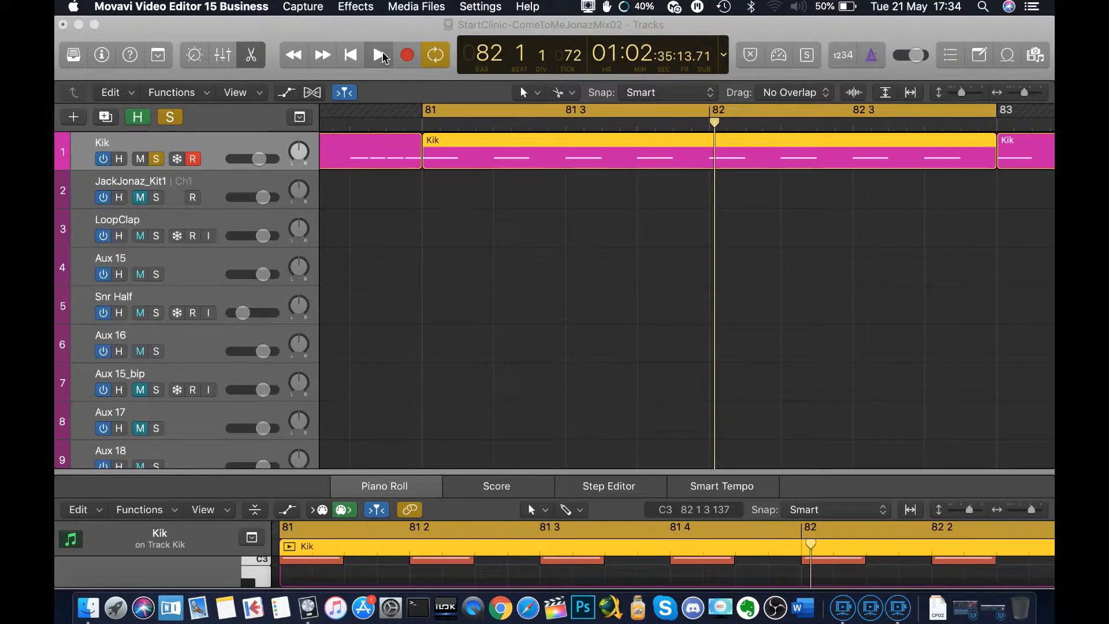
left_click(380, 56)
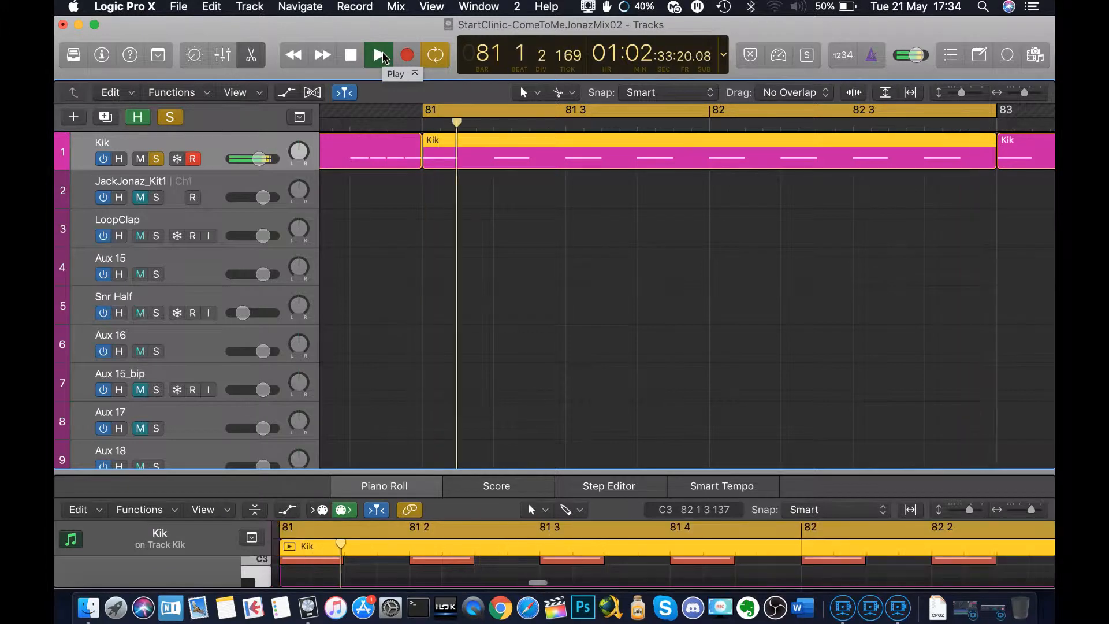
key("space")
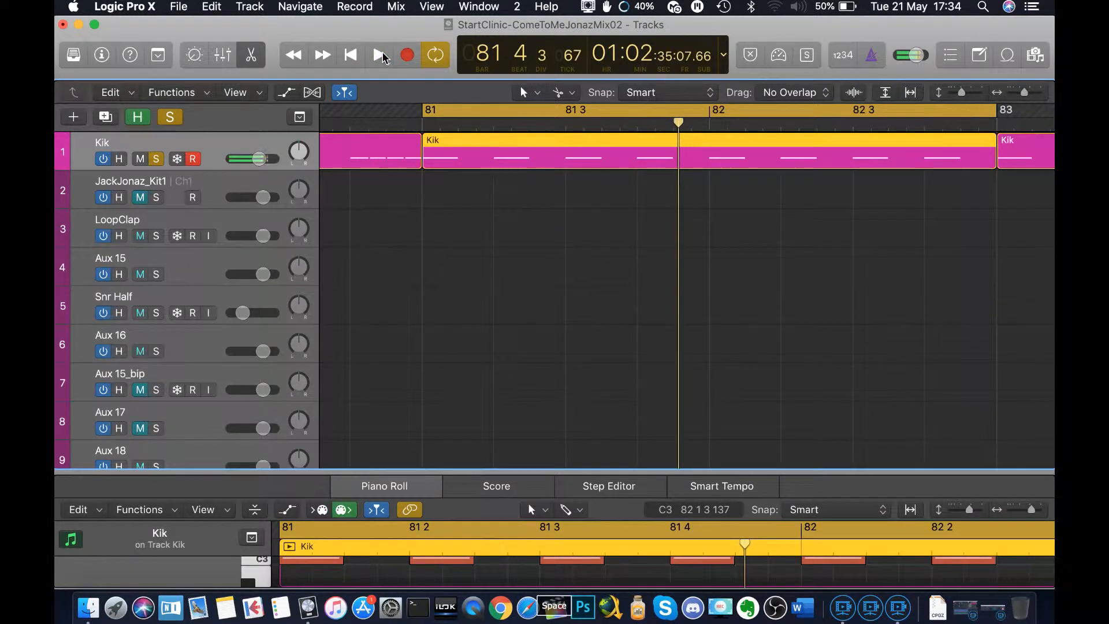
Bounce the Kik region in place to a new track named SIDECHAIN, bypassing effect plug-ins and excluding the audio tail.
right_click(528, 154)
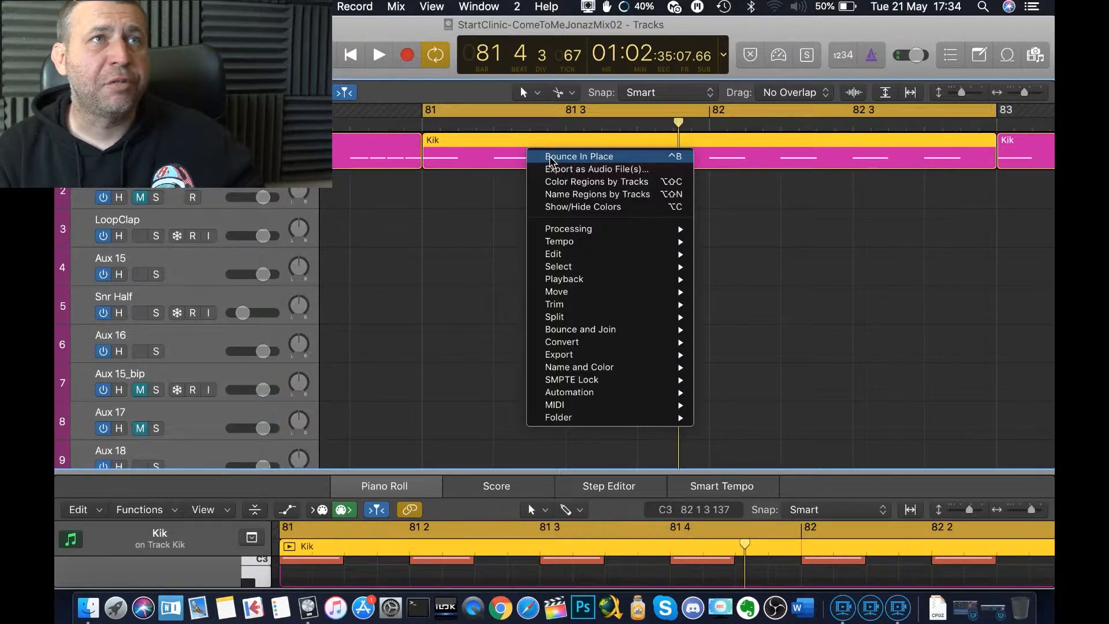
mouse_move(624, 336)
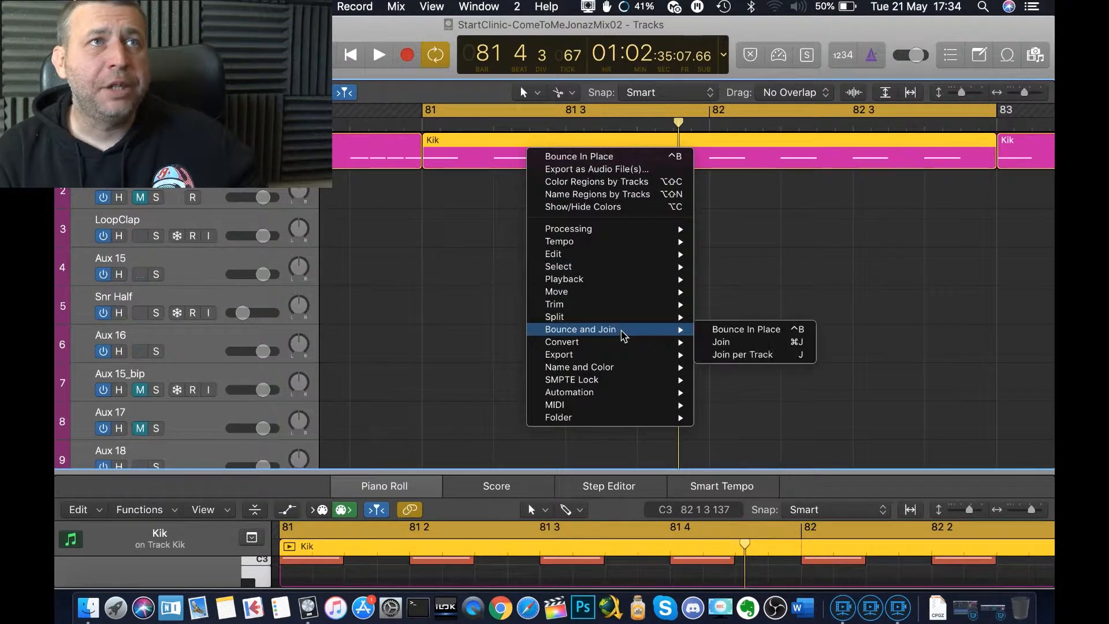
left_click(736, 333)
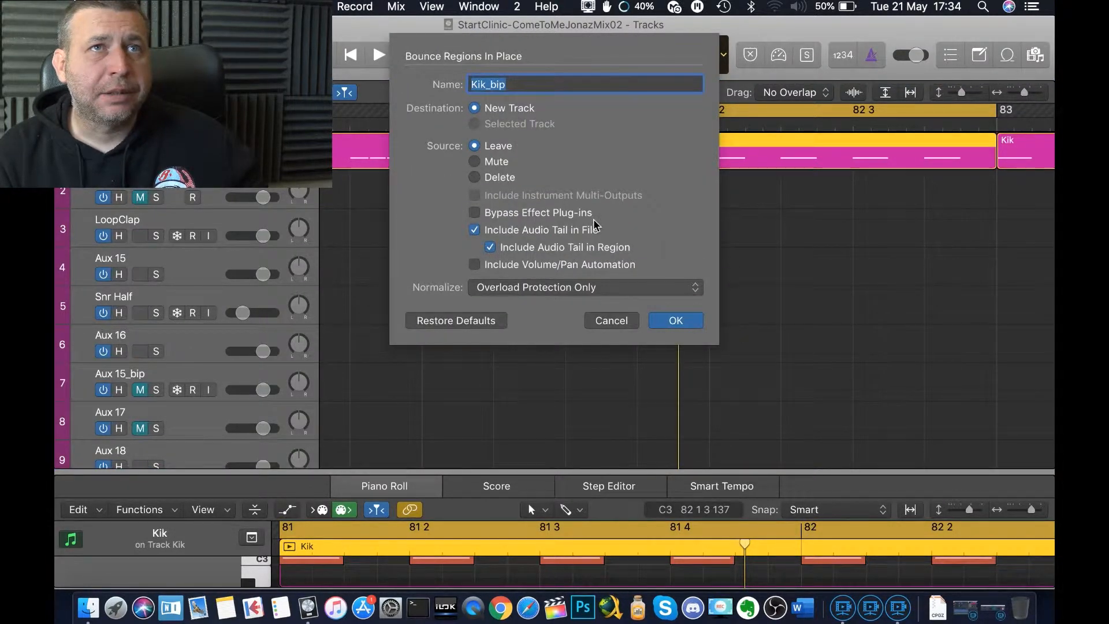
left_click(475, 231)
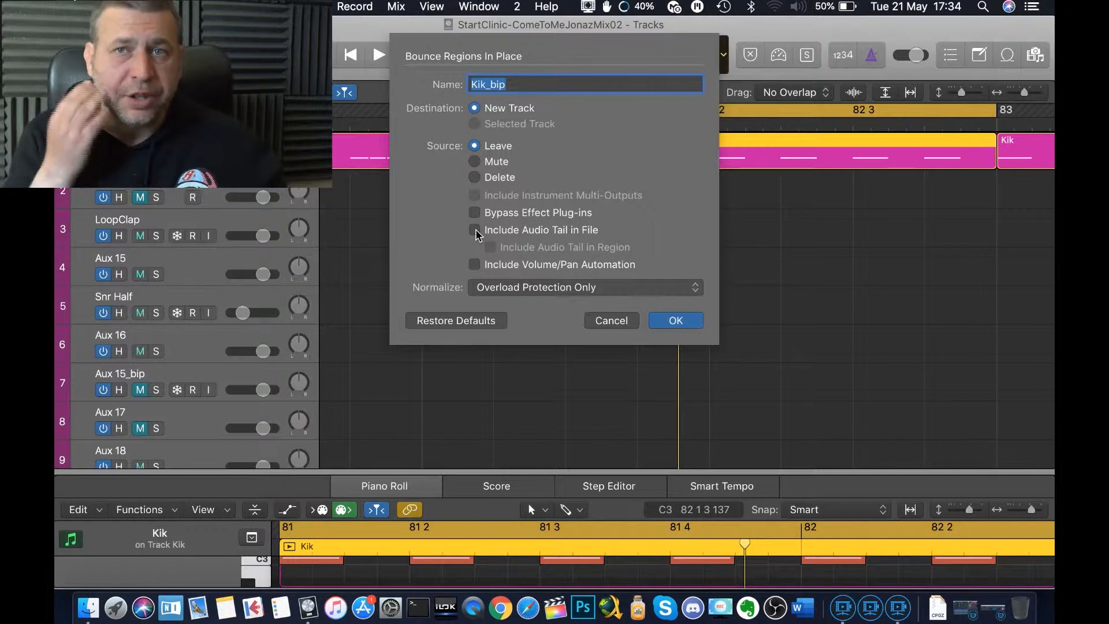
left_click(475, 213)
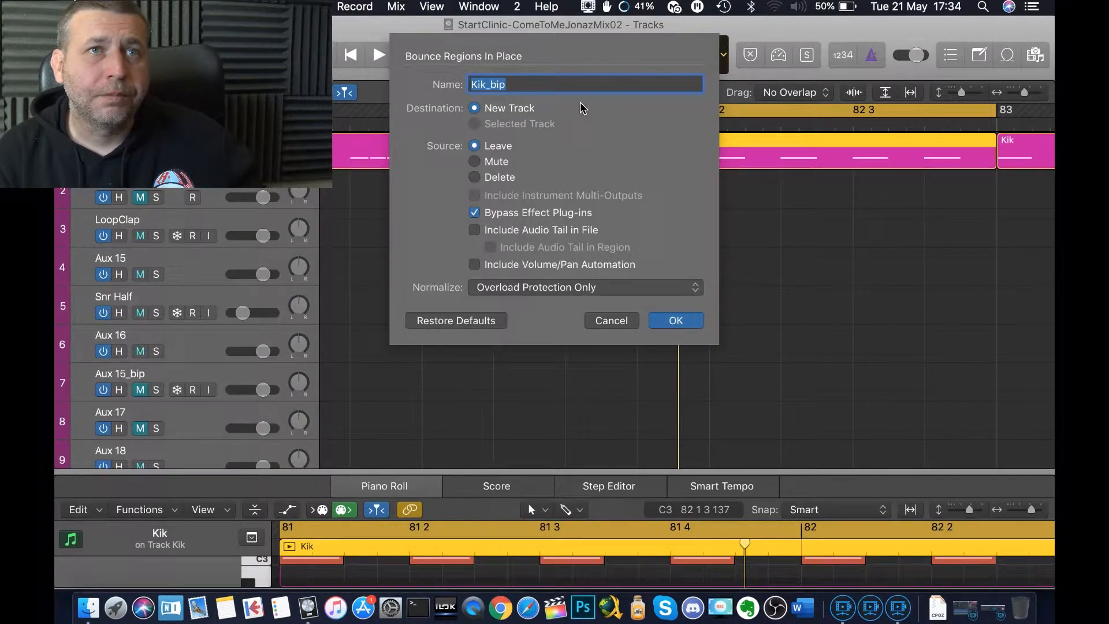
type("SIDECHAIN")
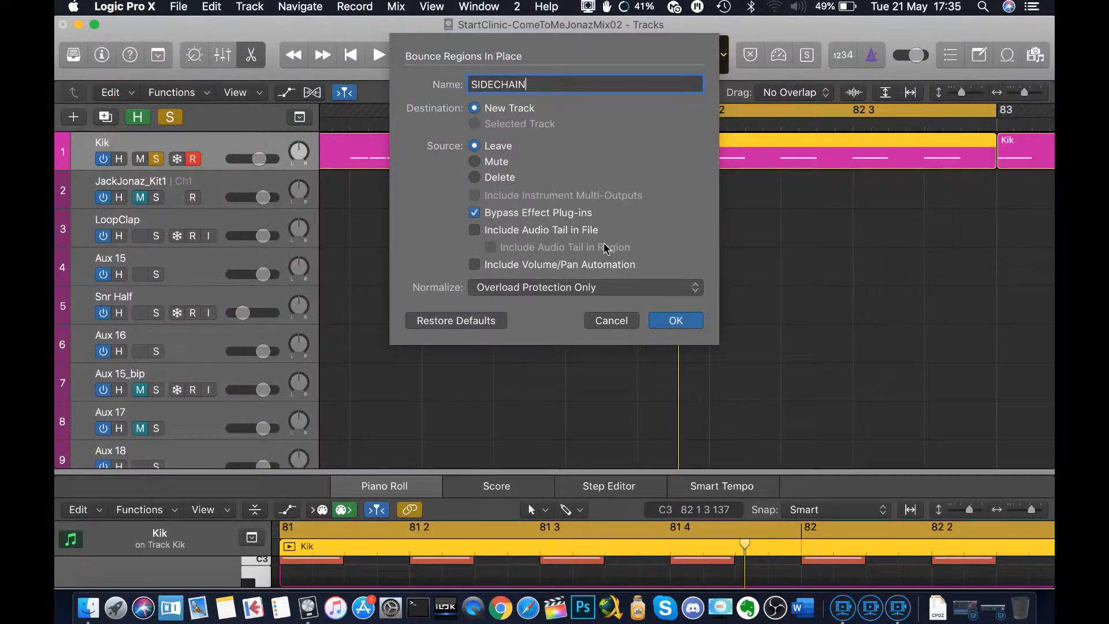
left_click(687, 324)
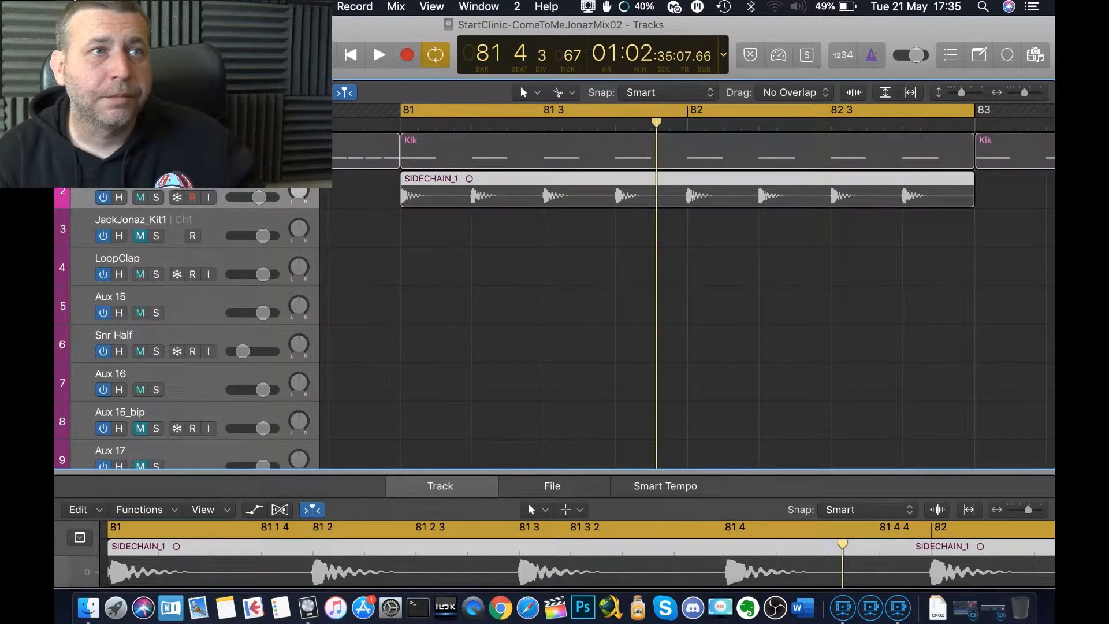
Solo the bounced SIDECHAIN track and play it back to check the dry kick.
left_click(155, 199)
key("space")
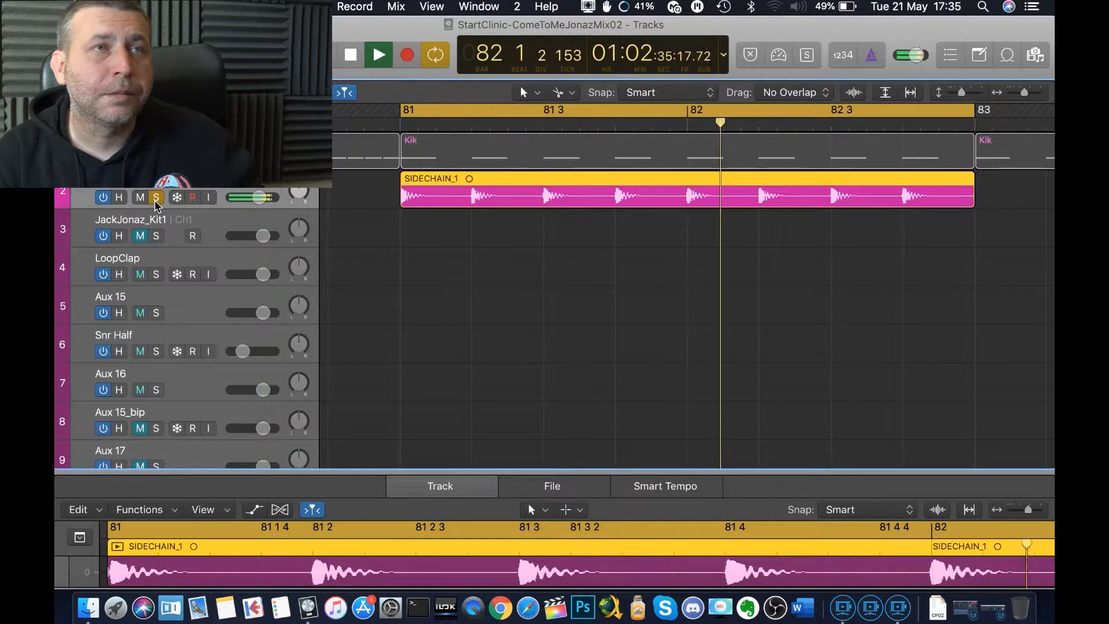
key("space")
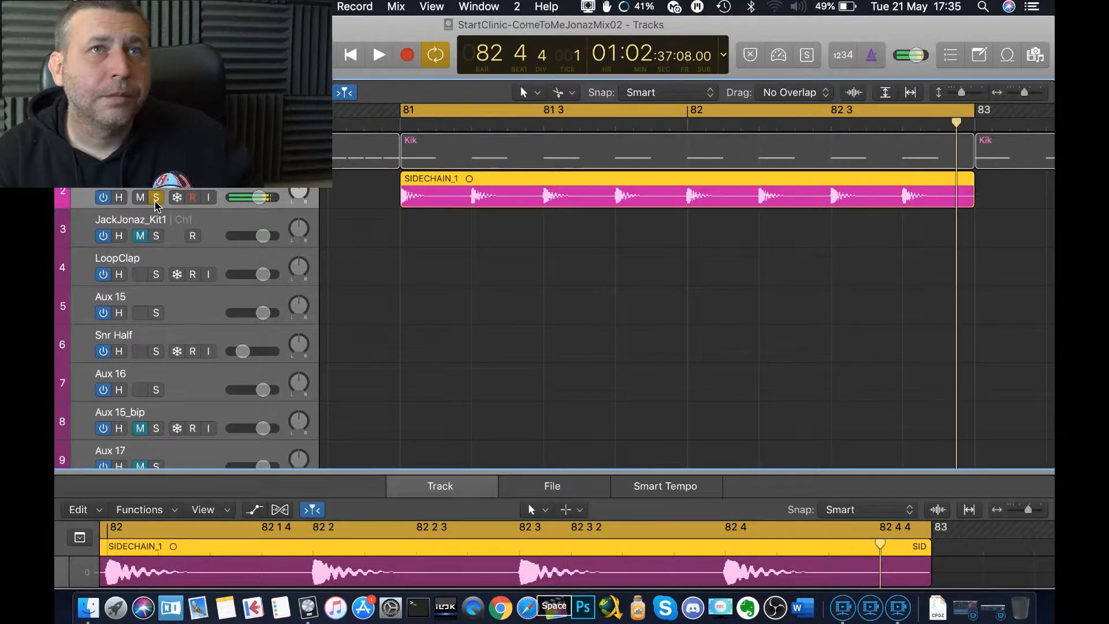
key("i")
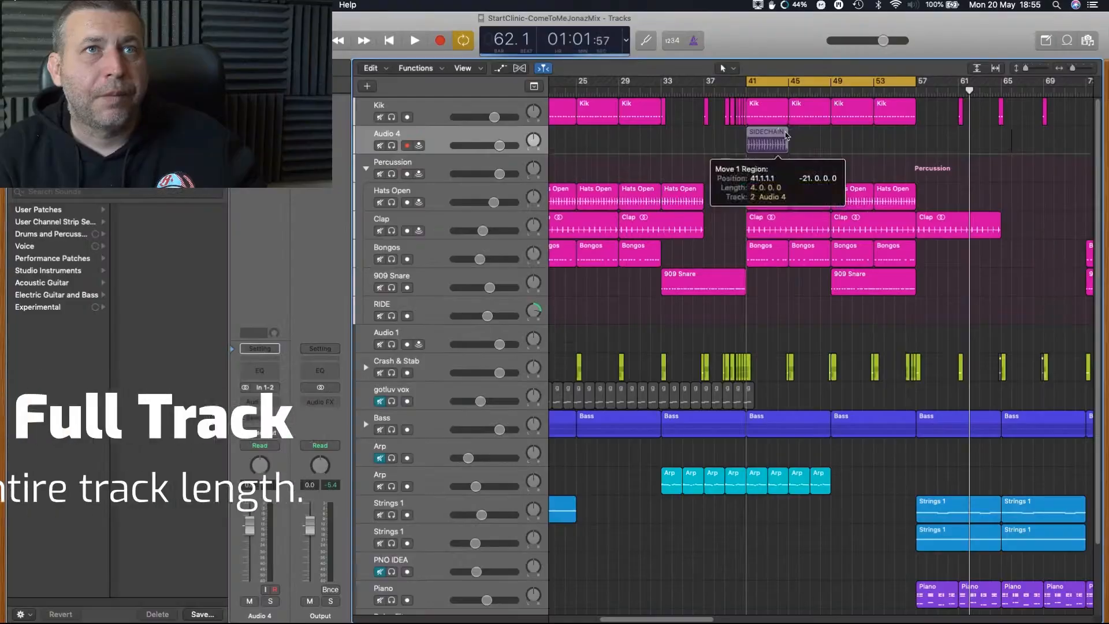
mouse_move(785, 134)
left_mouse_down()
mouse_move(741, 146)
mouse_move(809, 148)
mouse_move(797, 134)
left_mouse_up()
left_click(116, 6)
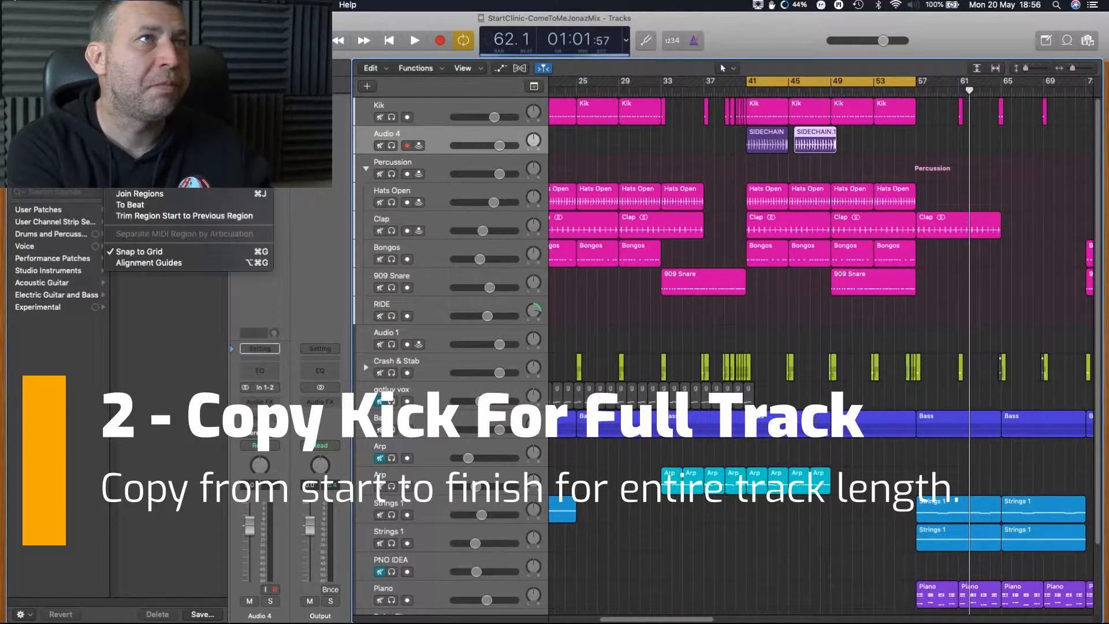
left_click(974, 267)
key("super+z")
Copy the SIDECHAIN region to fill bars 41 to 57 and join the copies into a new audio file, enabling Advanced Tools.
left_click_drag(789, 143, 852, 144)
left_click(742, 134)
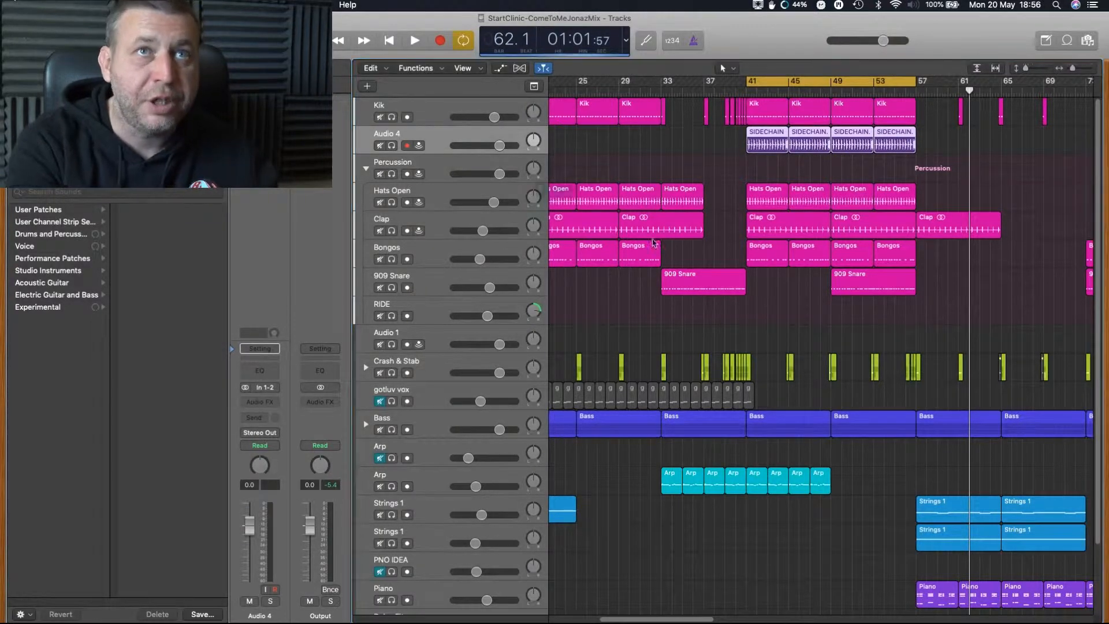
key("super+j")
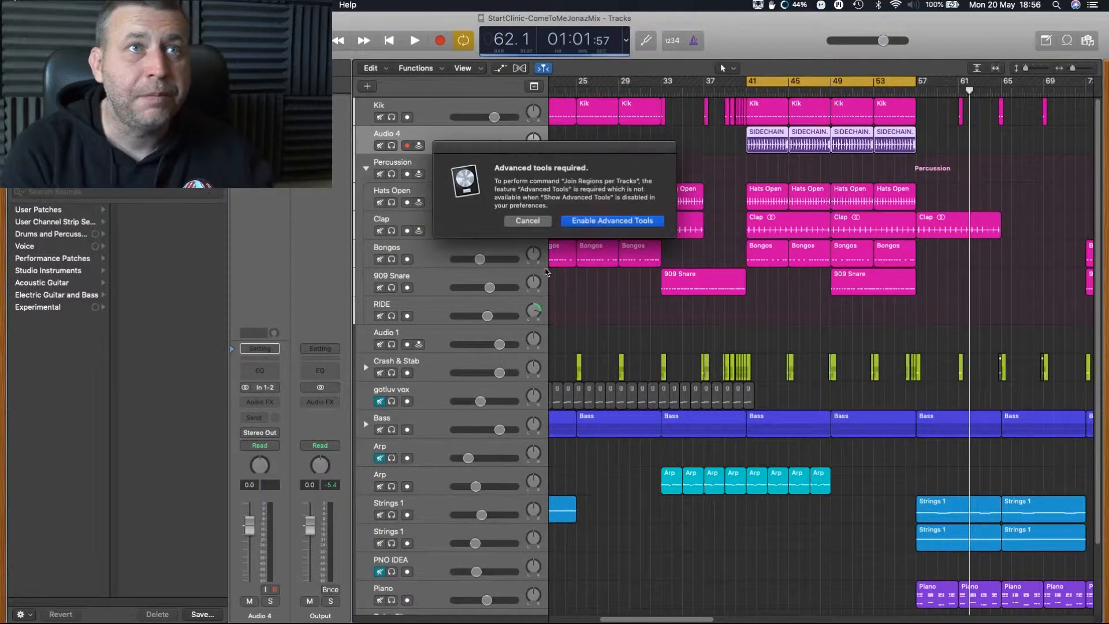
left_click(607, 224)
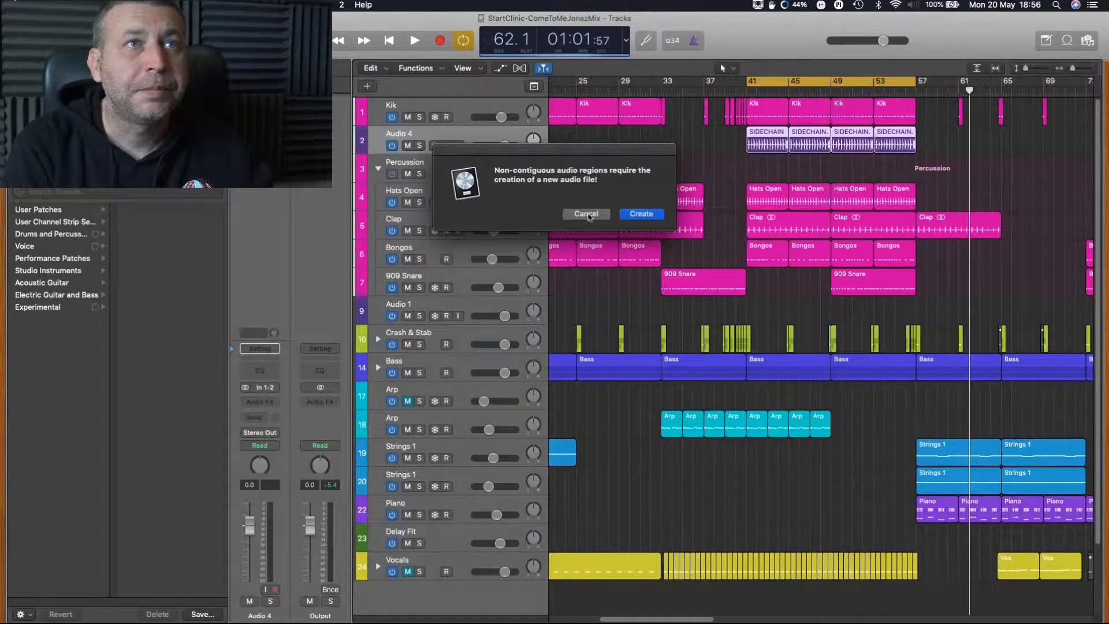
left_click(641, 215)
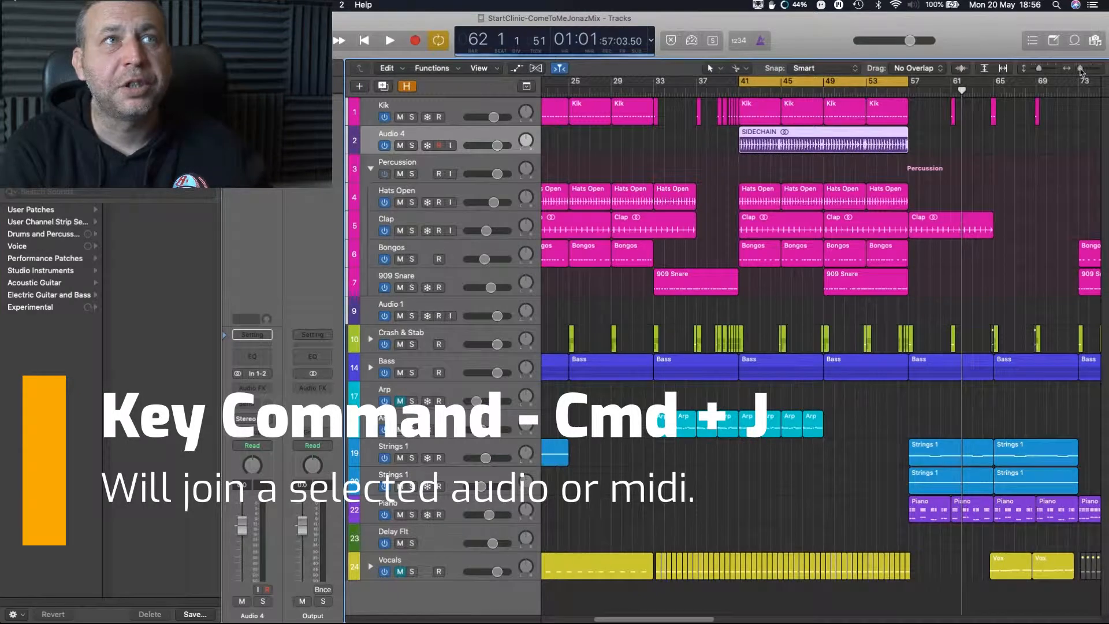
Rename the Audio 4 track as SIDECHAIN and move it above the Kik track.
left_click_drag(1080, 68, 1077, 68)
double_click(396, 139)
type("S")
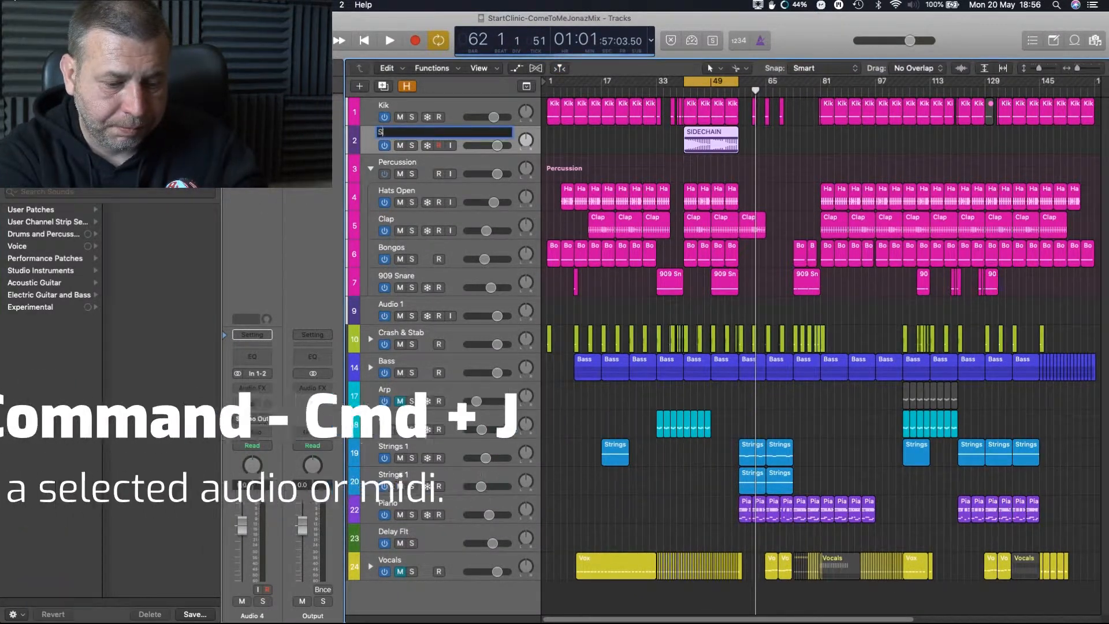
type("IDECHAIN")
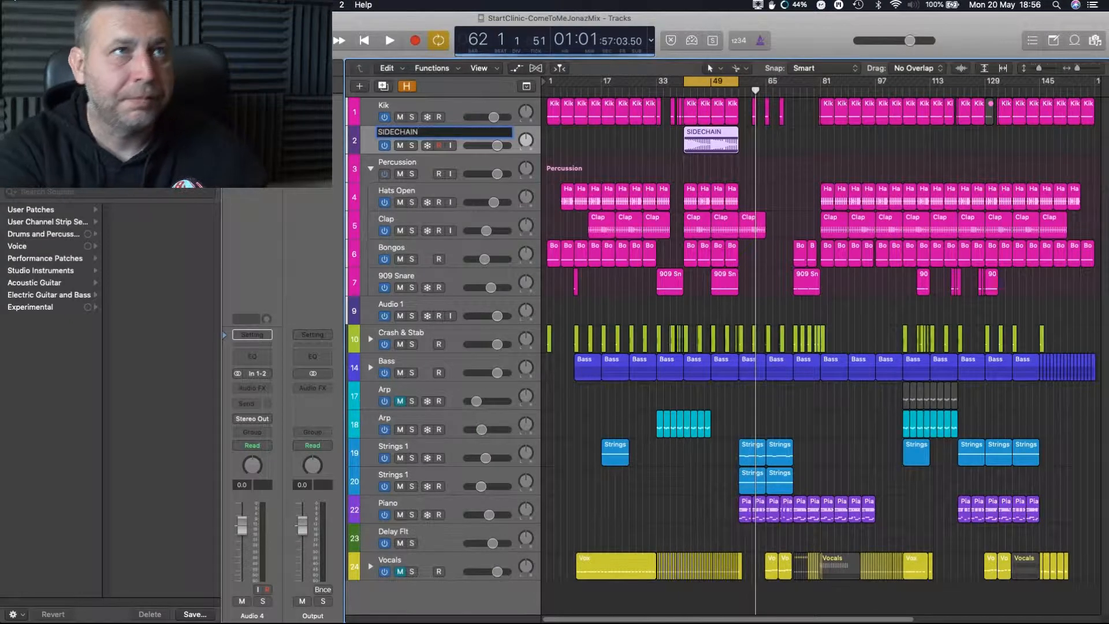
key("Return")
left_click_drag(364, 141, 370, 111)
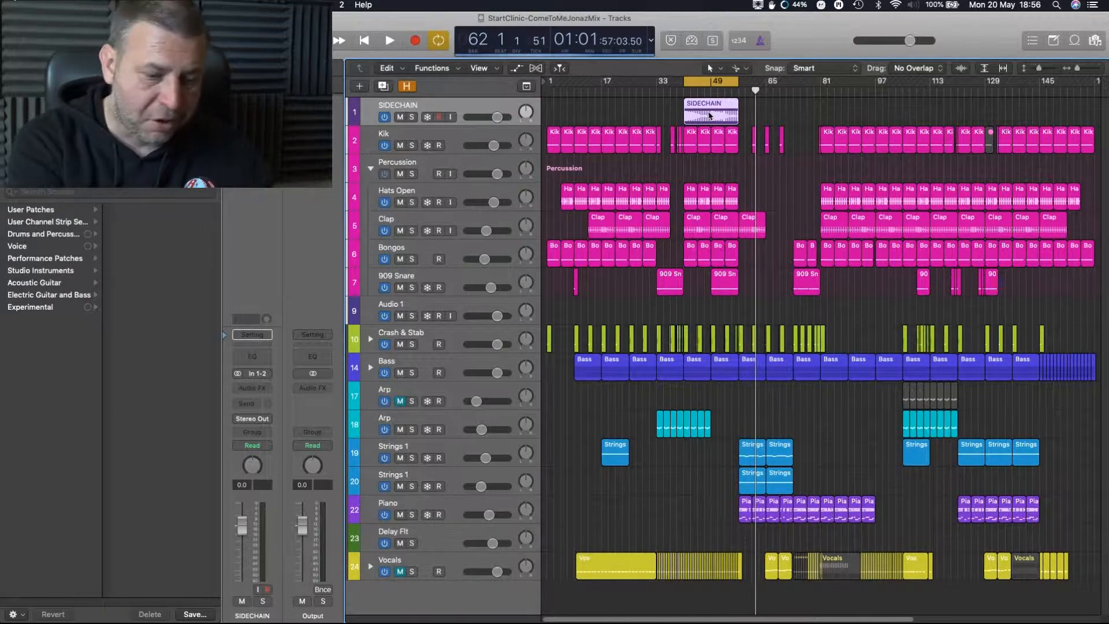
Copy the joined SIDECHAIN region end to end so it covers the whole arrangement from bar 1.
left_click_drag(709, 114, 646, 110)
left_click_drag(749, 116, 670, 114)
mouse_move(798, 105)
left_mouse_down()
mouse_move(571, 115)
mouse_move(790, 124)
left_mouse_up()
left_click_drag(1035, 115, 997, 120)
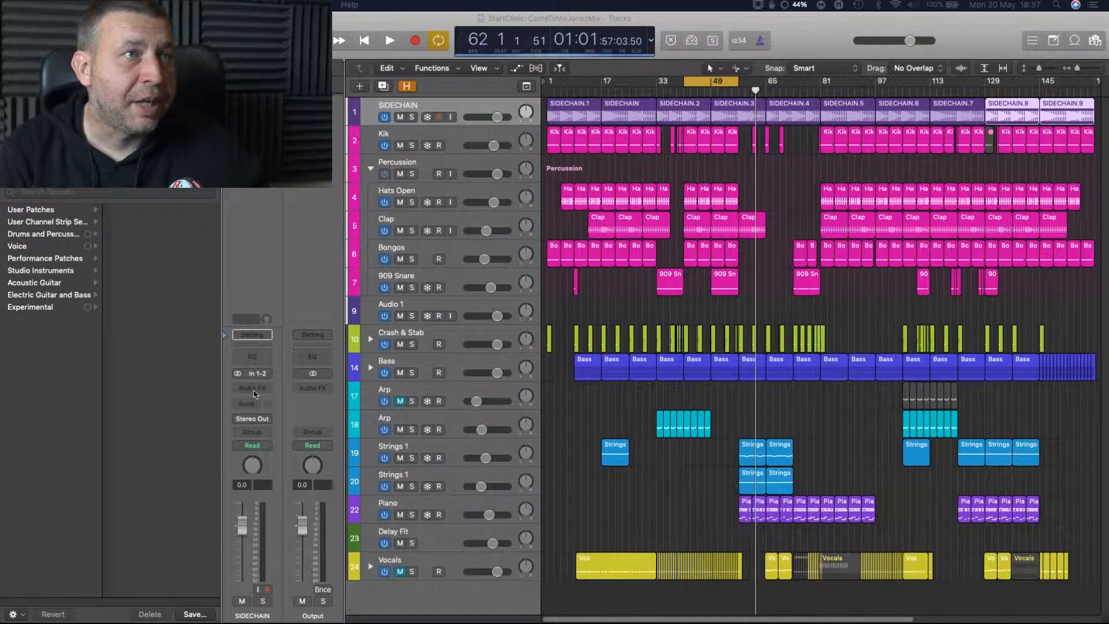
Set the SIDECHAIN track's output to No Output.
left_click(247, 422)
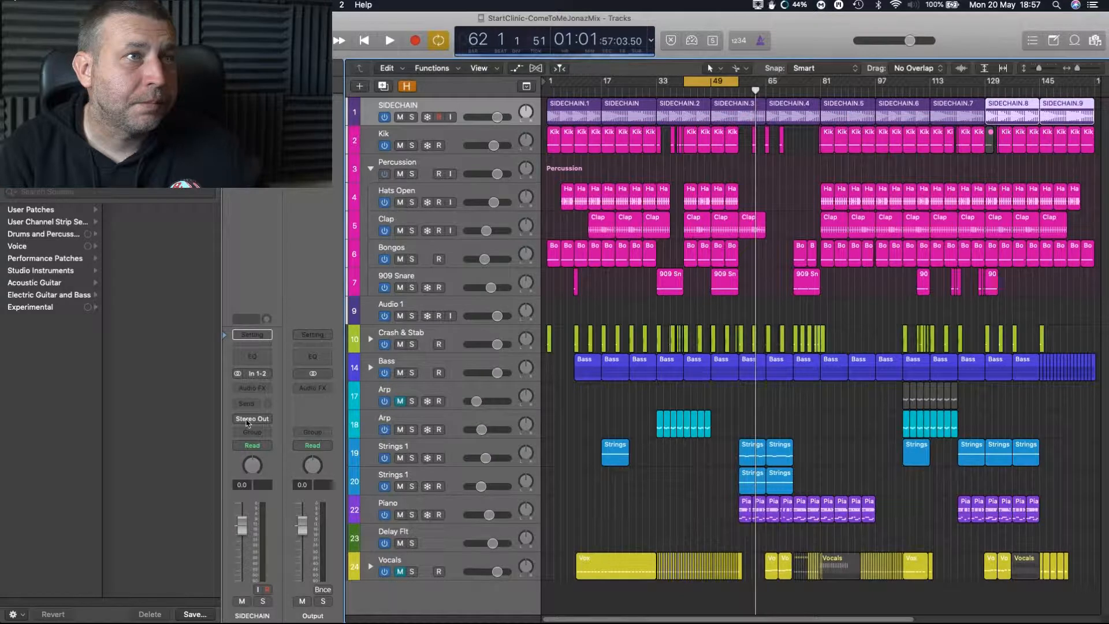
left_click(247, 419)
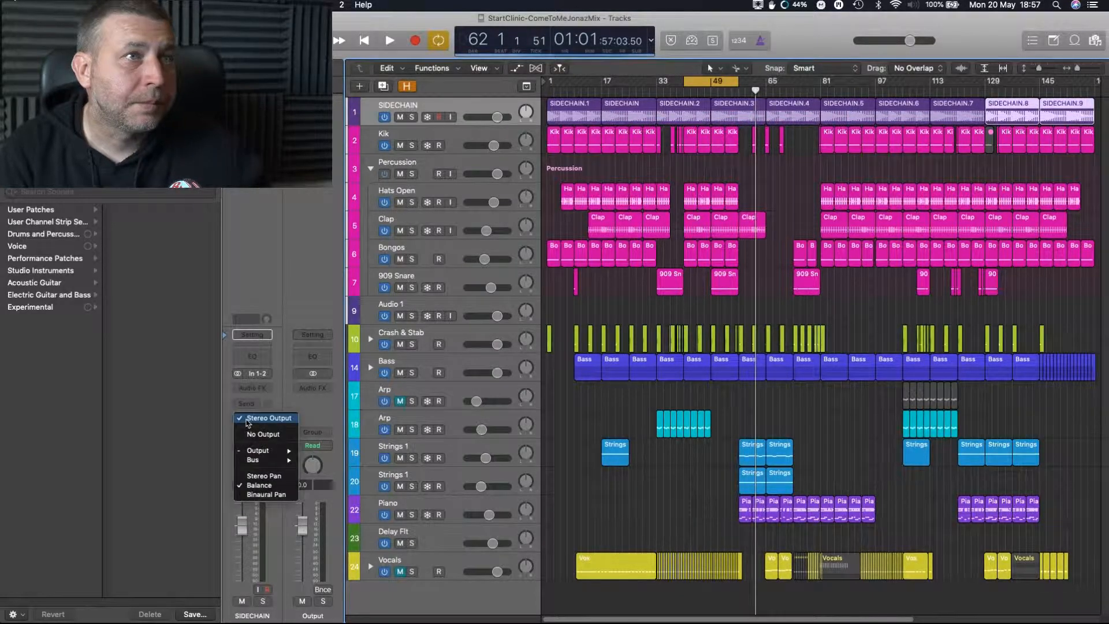
left_click(253, 434)
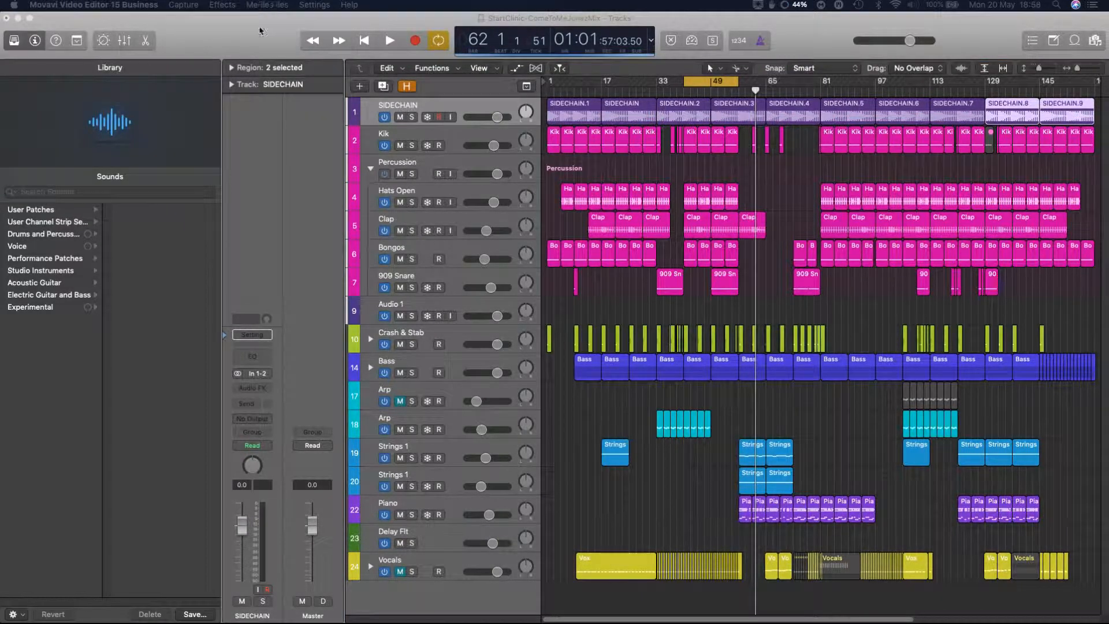
Open the Mixer in its own window and enlarge it to show more channel strips.
left_click(327, 4)
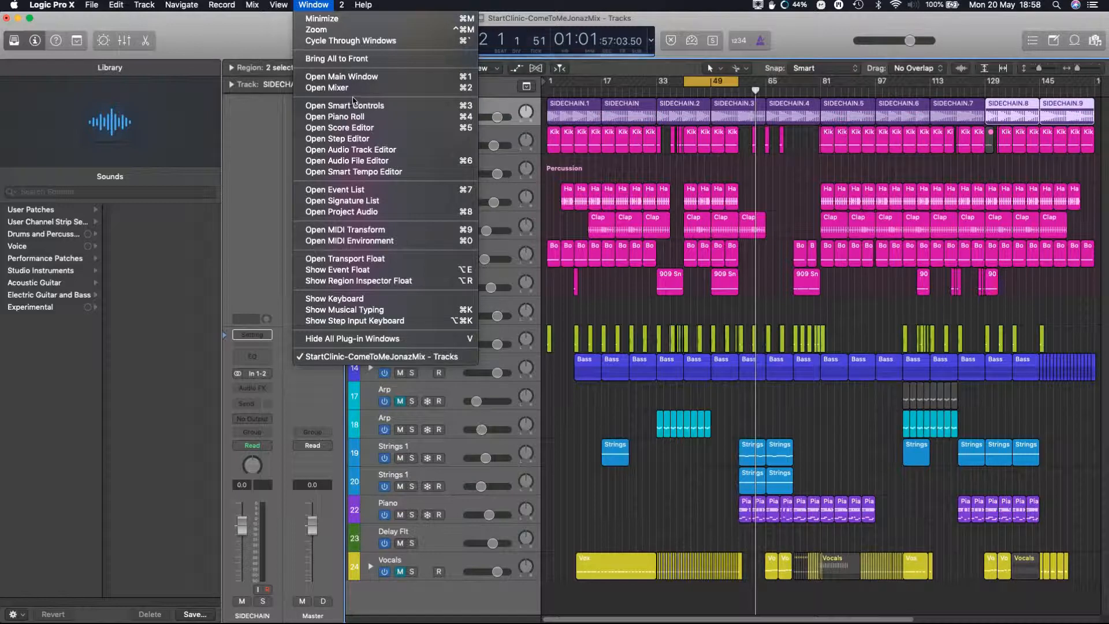
left_click(369, 92)
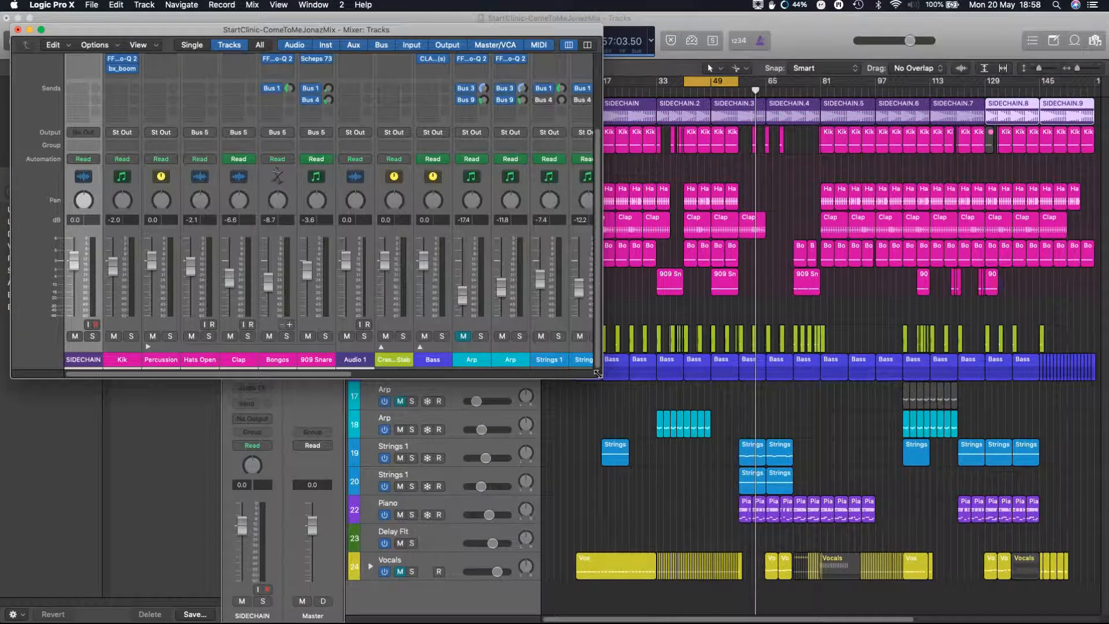
left_click_drag(597, 374, 1046, 523)
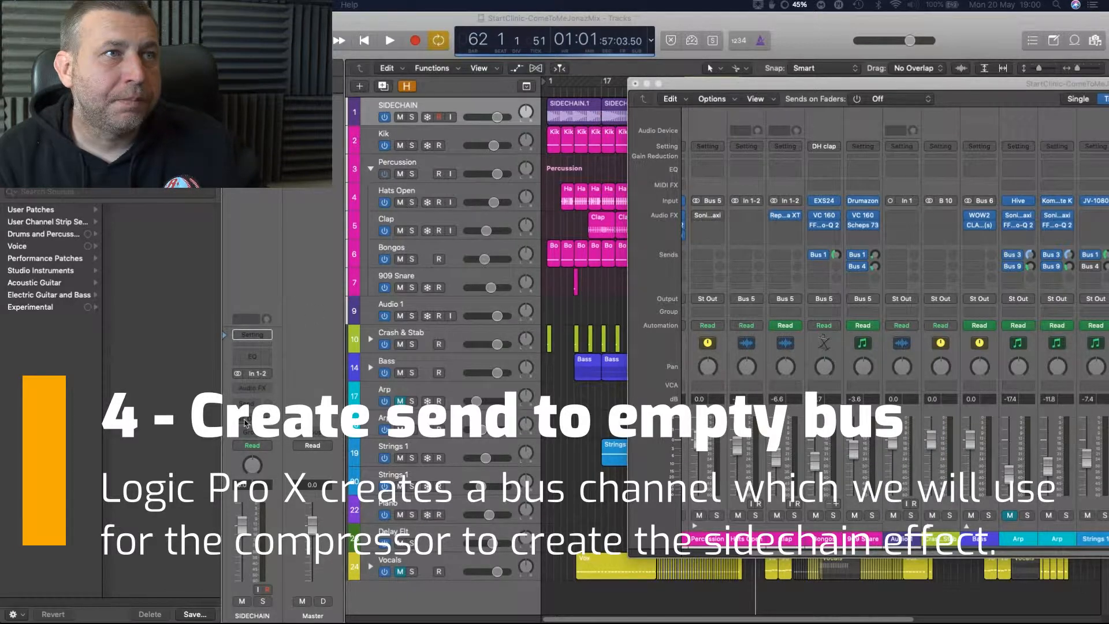
Add a send from the SIDECHAIN track to the empty Bus 12.
left_click(253, 406)
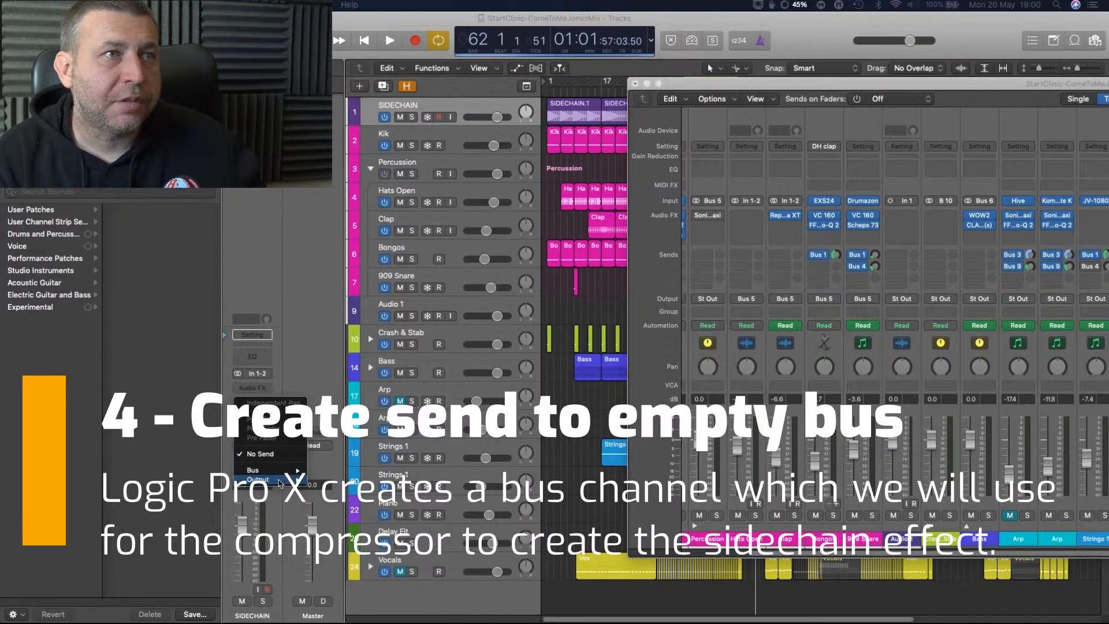
mouse_move(296, 476)
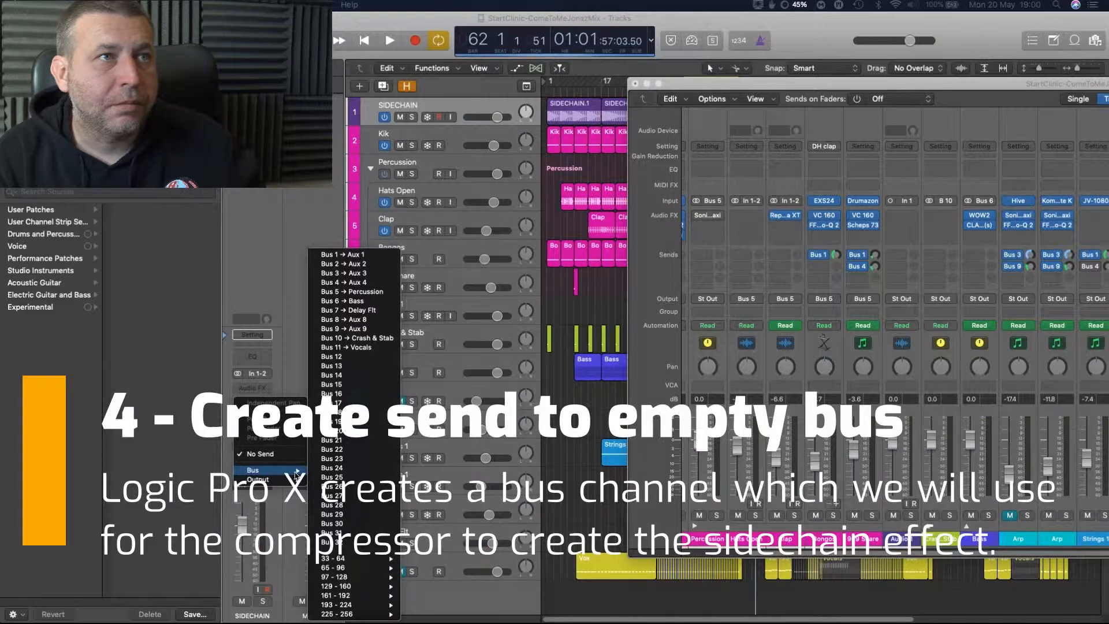
left_click(348, 357)
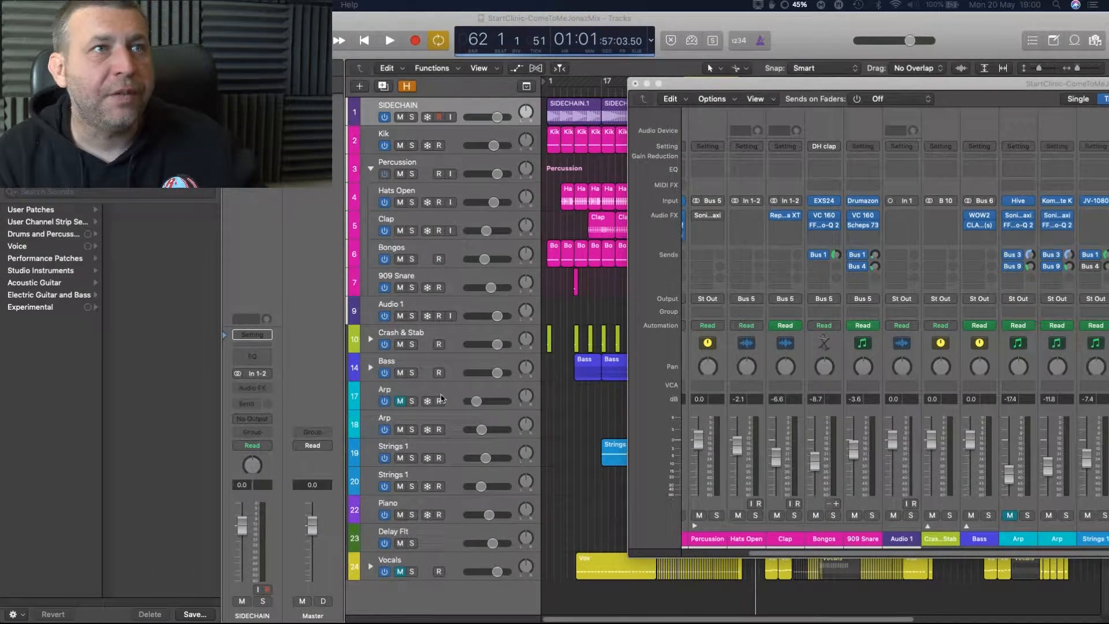
Reposition the Mixer window and rename the Aux 12 channel as SIDECHAIN.
left_click_drag(998, 84, 369, 8)
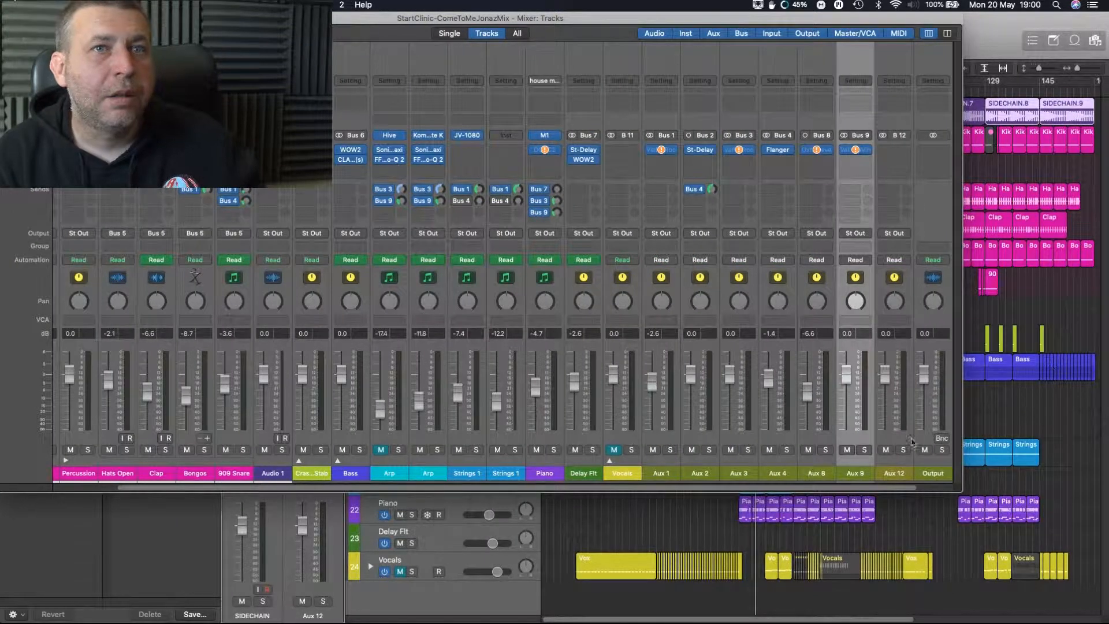
left_click(896, 479)
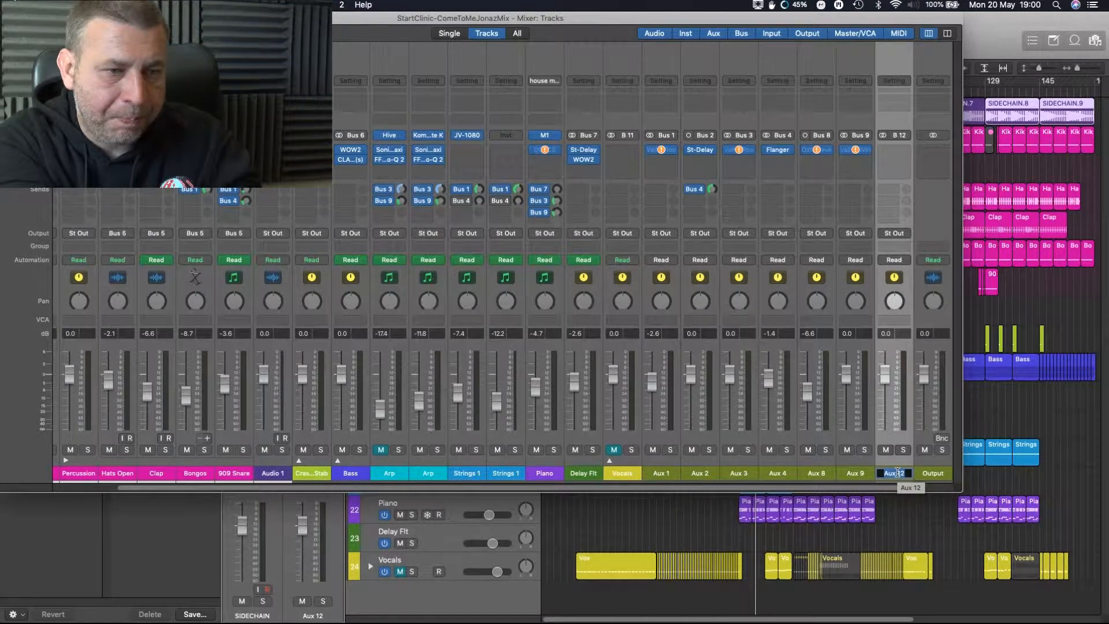
type("S")
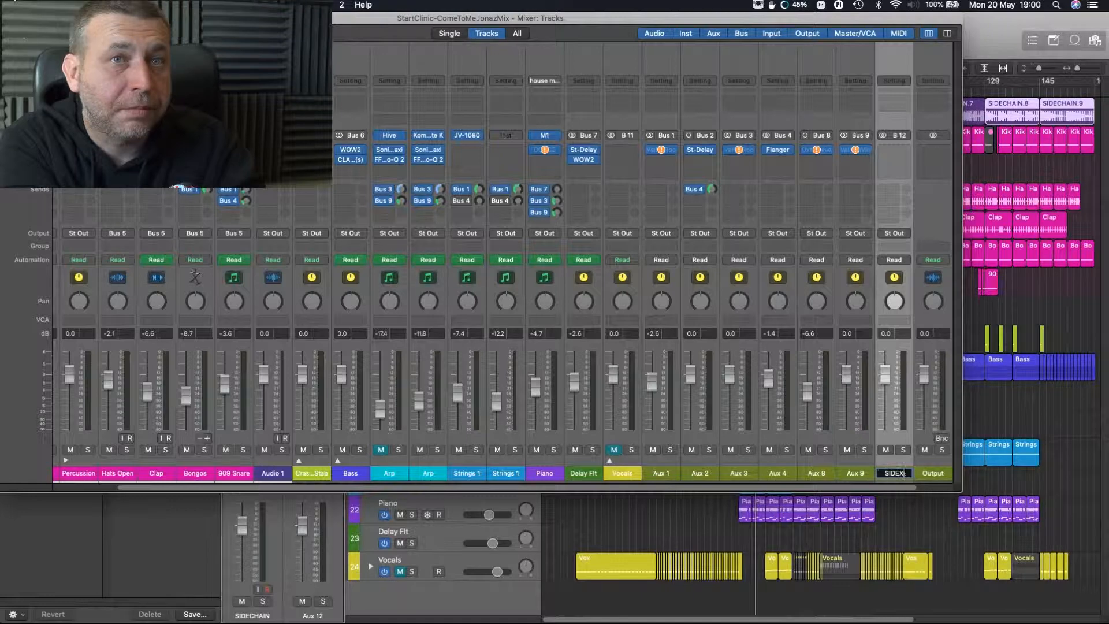
type("IDECHAIN")
key("Return")
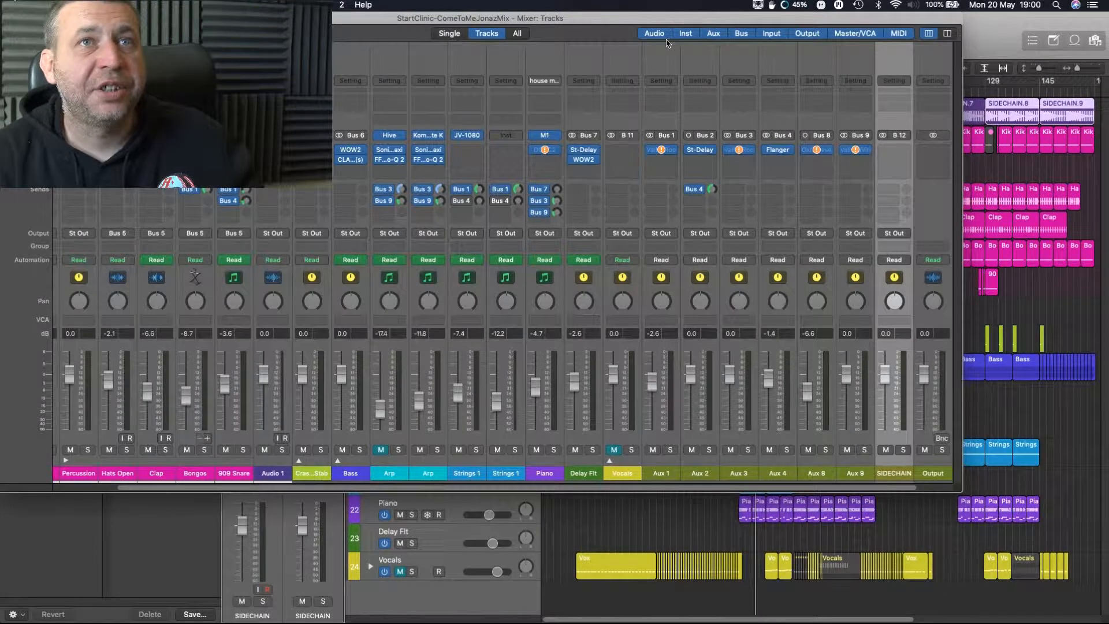
Insert Logic's stereo Compressor from the Dynamics category on the SIDECHAIN aux channel.
left_click(890, 152)
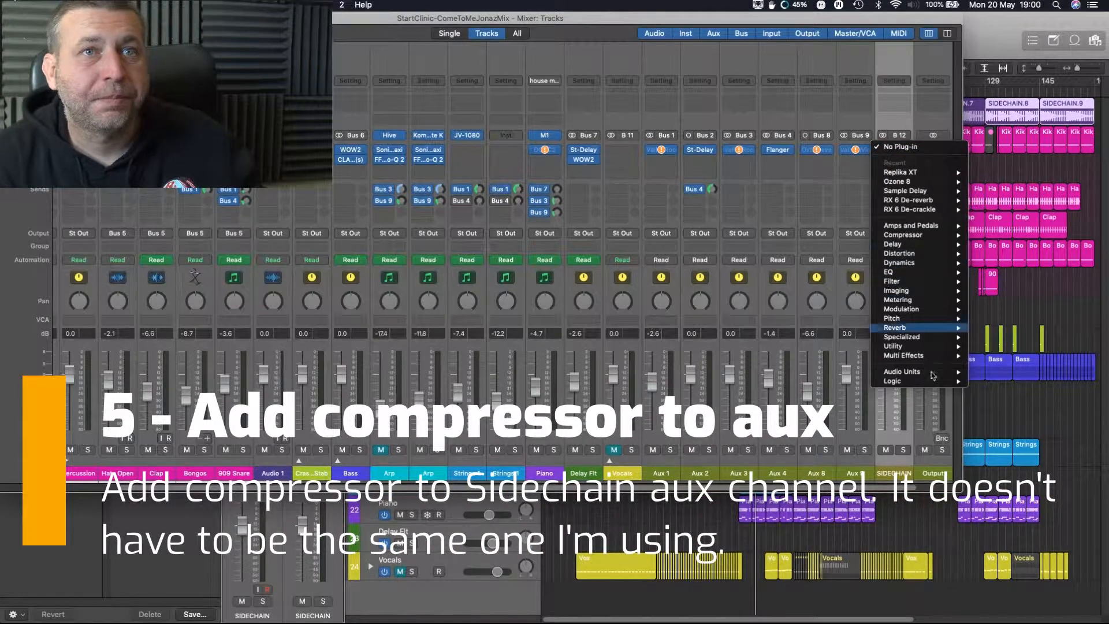
mouse_move(920, 383)
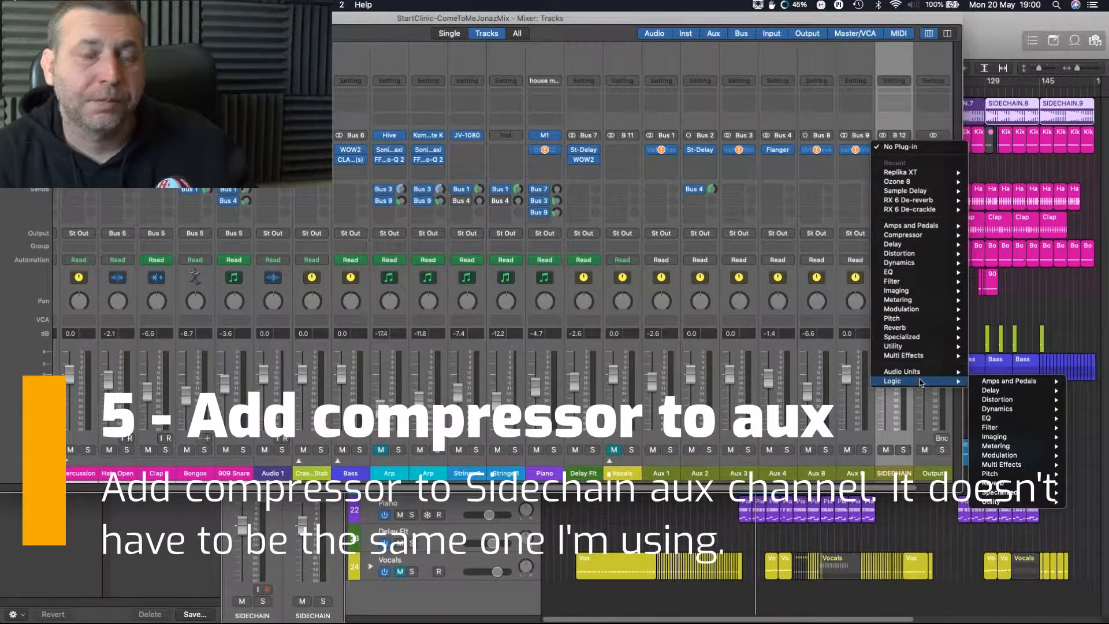
mouse_move(1011, 440)
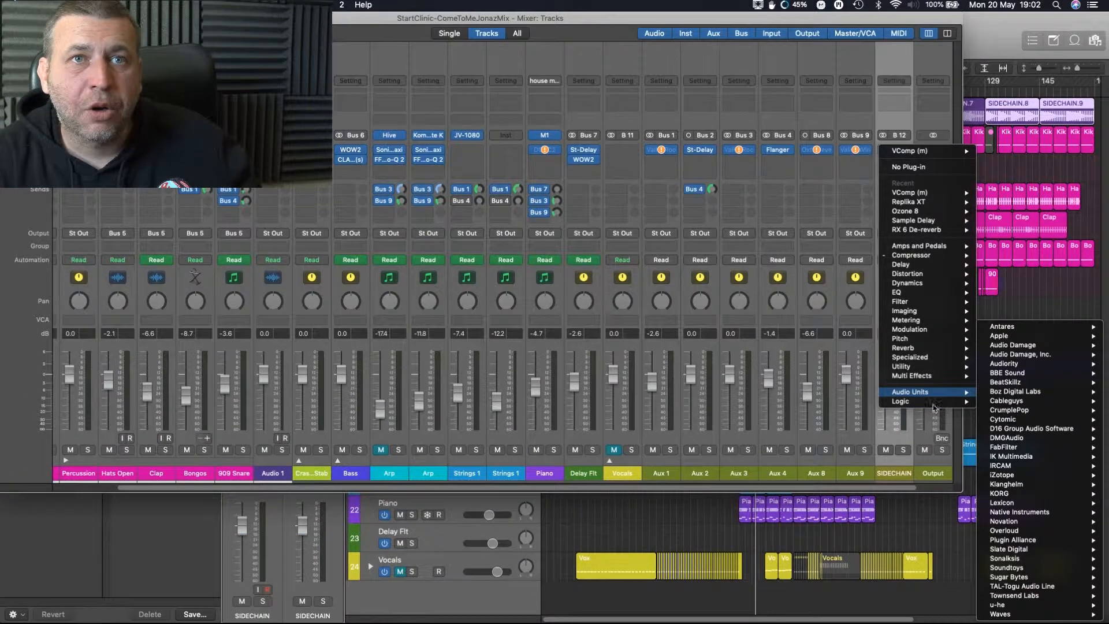
mouse_move(931, 402)
mouse_move(1053, 413)
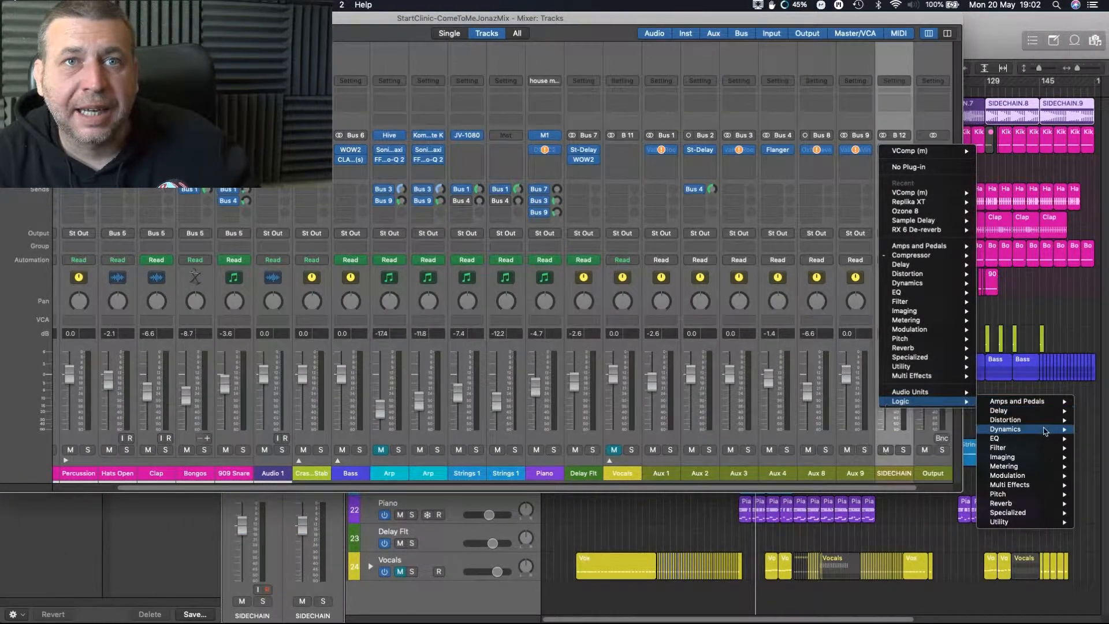
mouse_move(1046, 431)
mouse_move(906, 439)
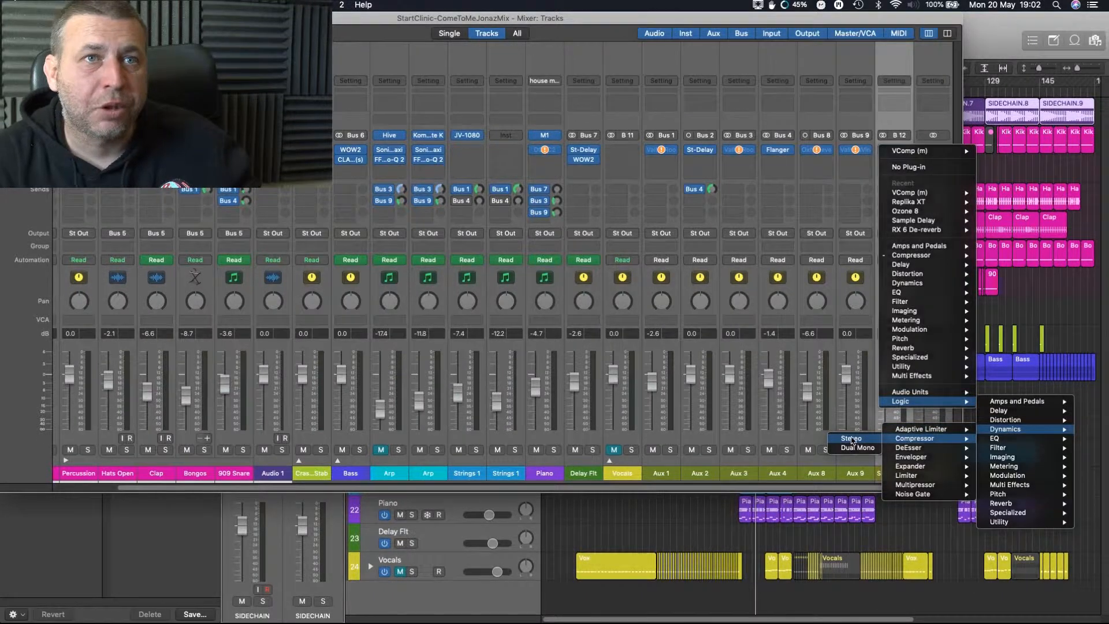
left_click(851, 442)
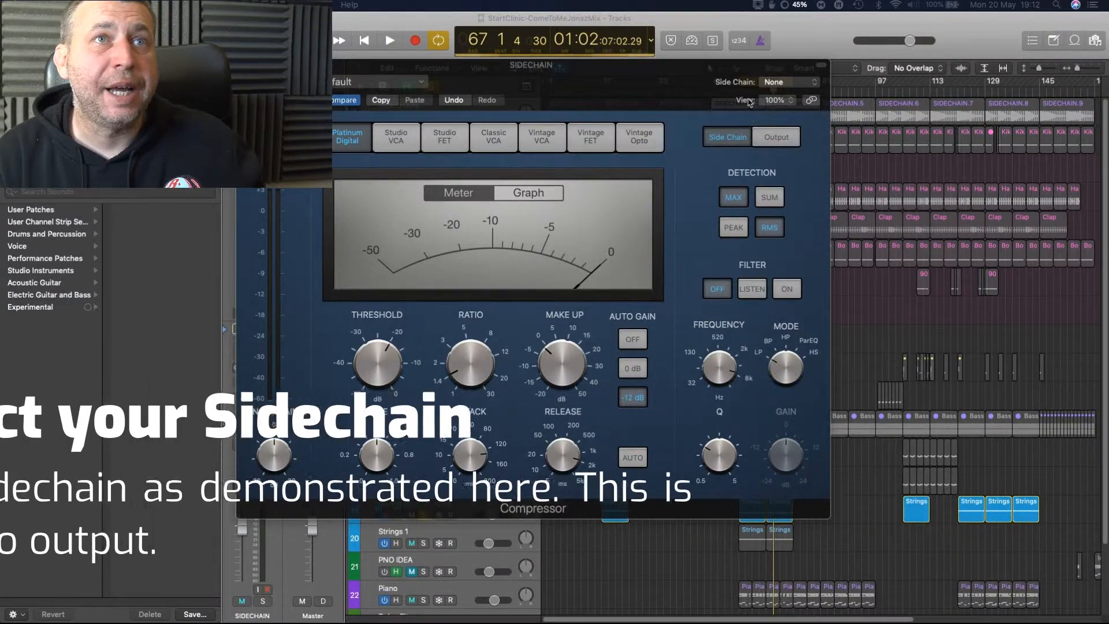
Set the Compressor's side chain source to the SIDECHAIN (Audio 4) track.
left_click(796, 83)
left_click(751, 153)
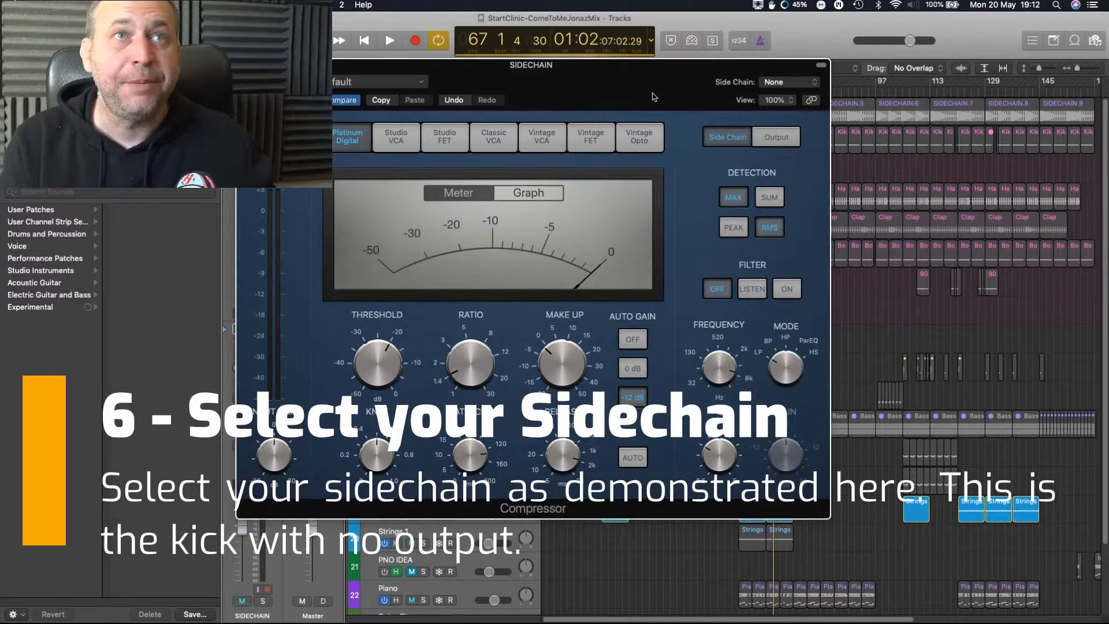
left_click(790, 82)
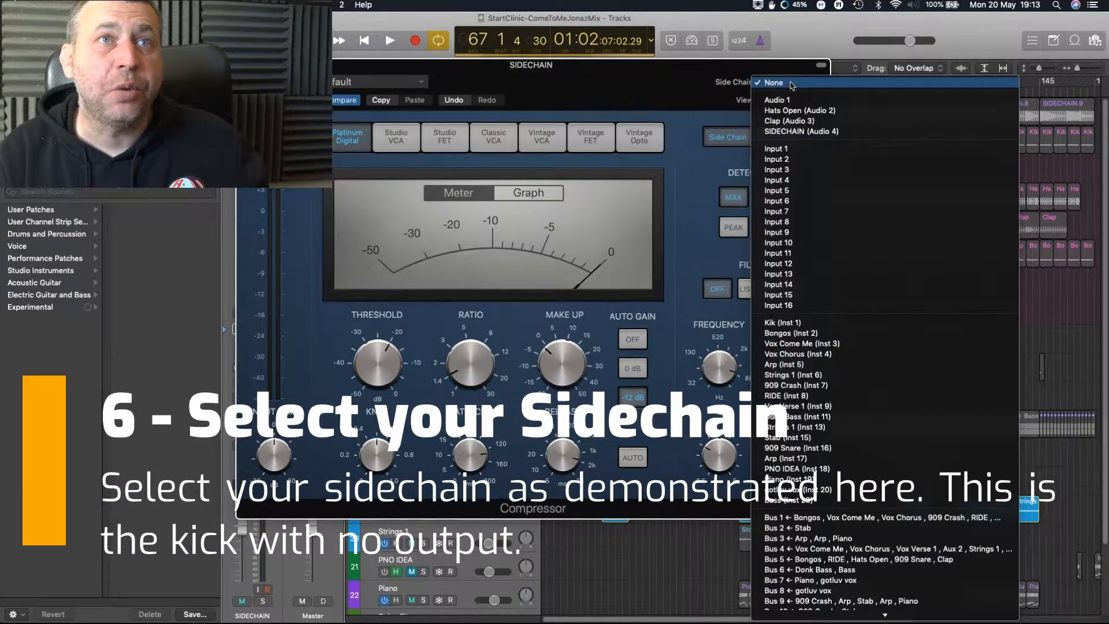
left_click(800, 132)
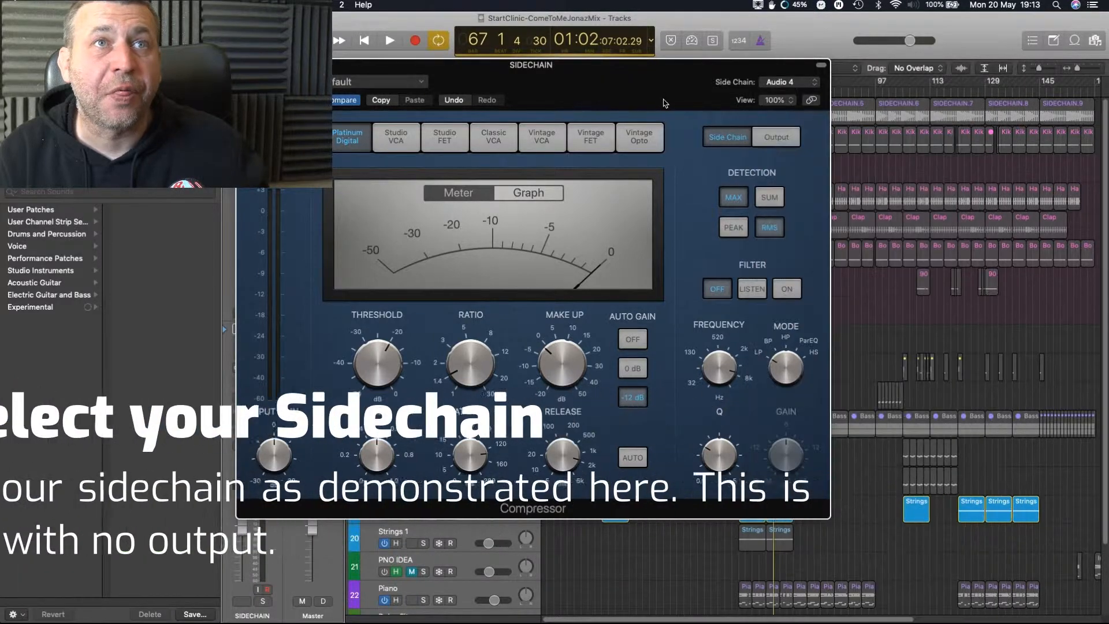
Move the Compressor window clear of the track list and briefly play the soloed Strings 1 part to watch the gain reduction meter.
left_click_drag(610, 64, 836, 85)
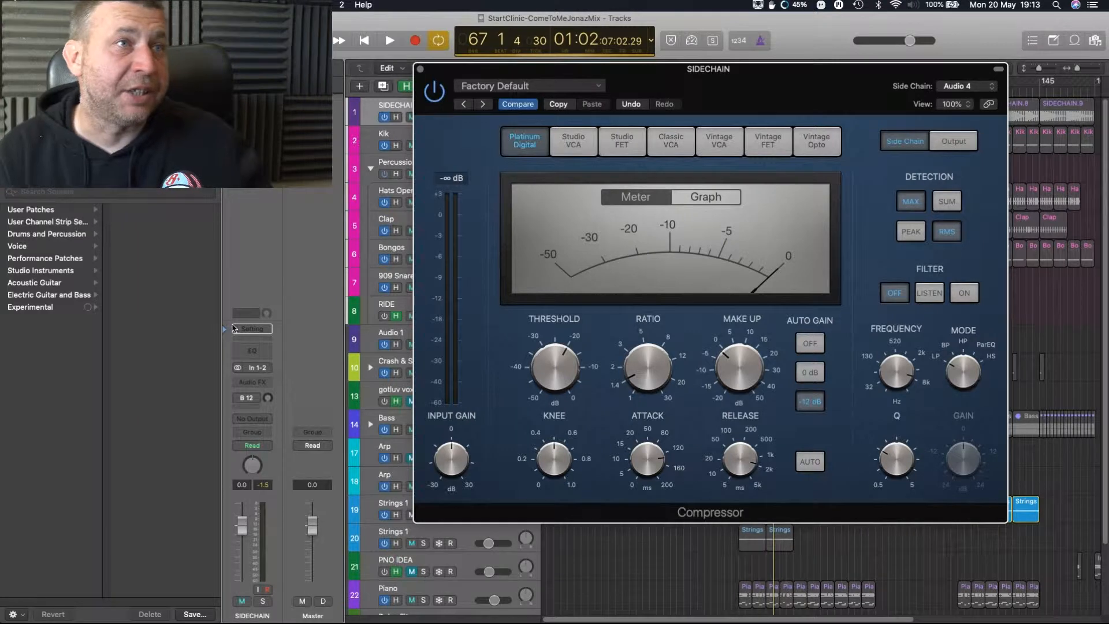
left_click_drag(761, 94, 586, 552)
left_click_drag(614, 516, 870, 87)
key("space")
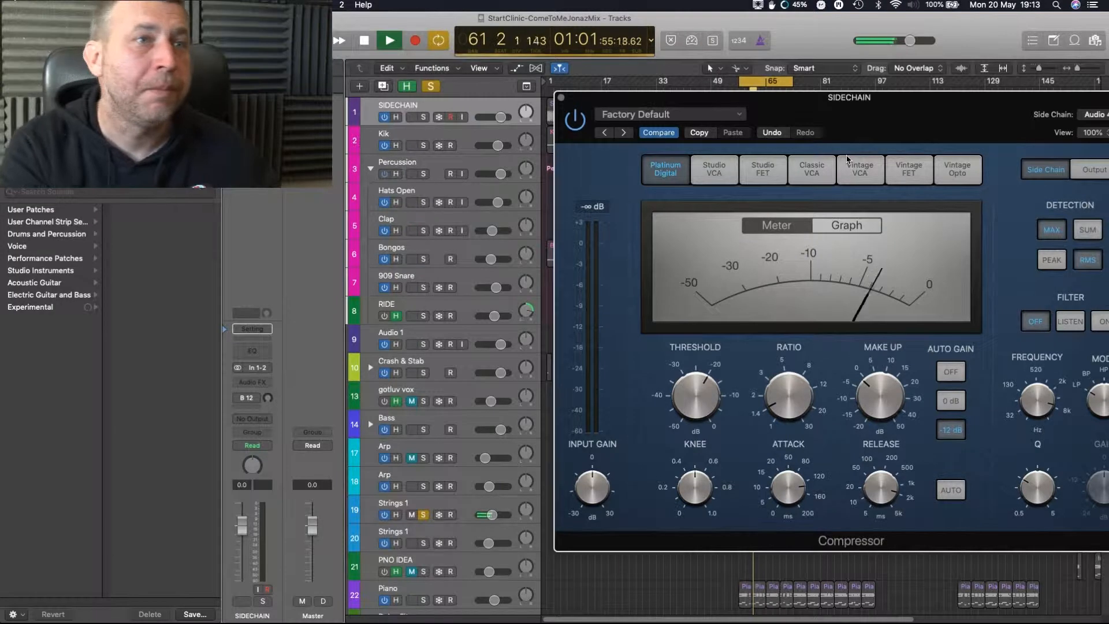
key("space")
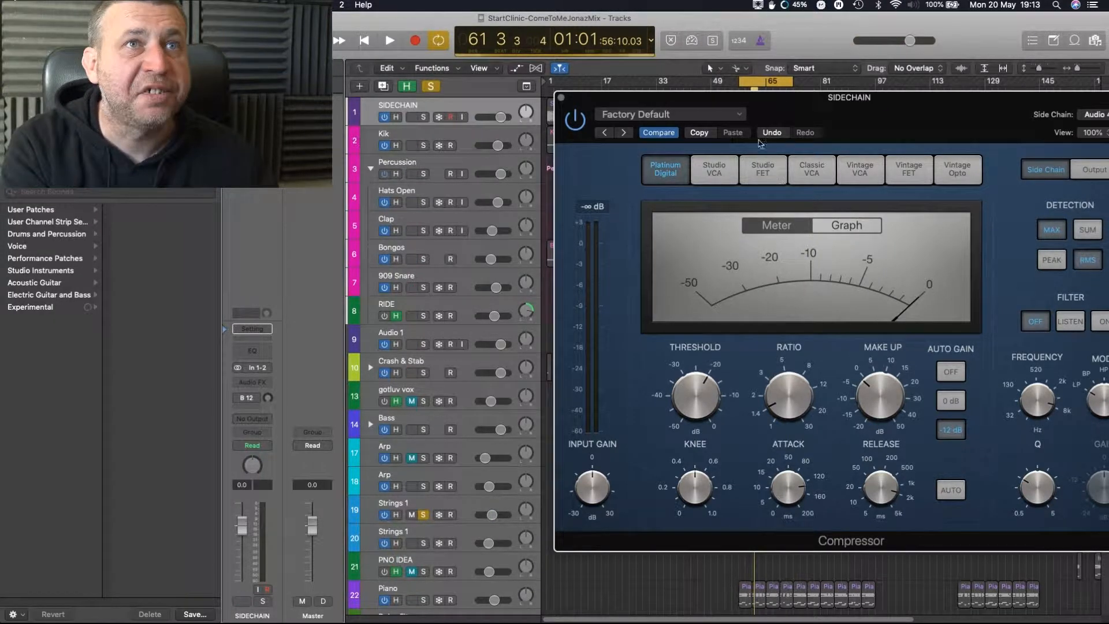
left_click_drag(795, 110, 1000, 119)
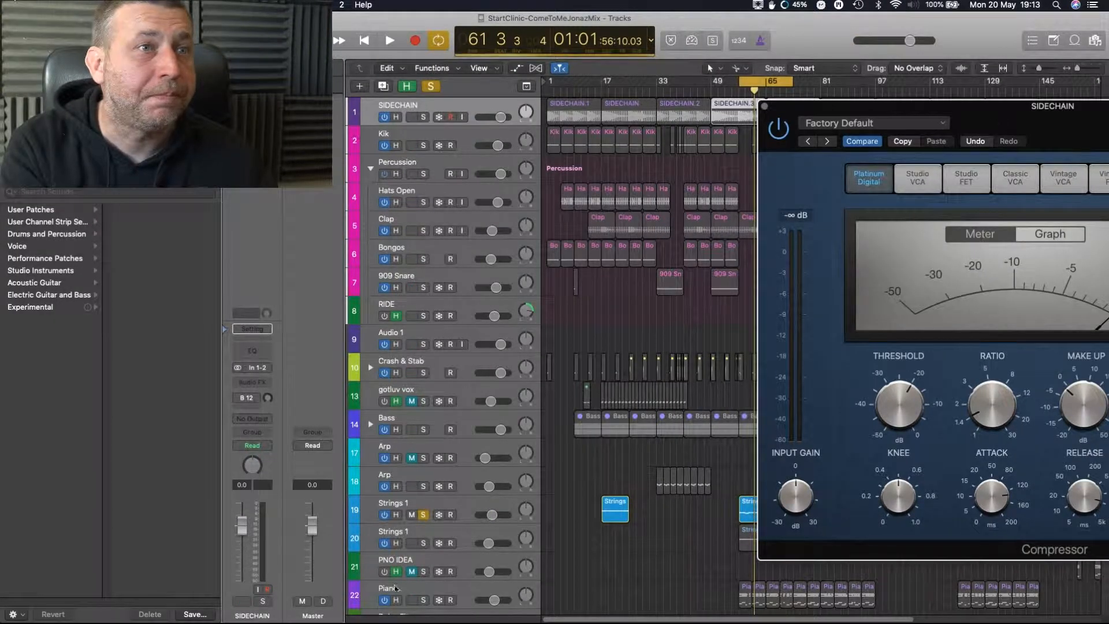
Select the Strings 1 track and switch on its send to Bus 12 (SIDECHAIN), leaving its next send slot empty.
left_click(463, 510)
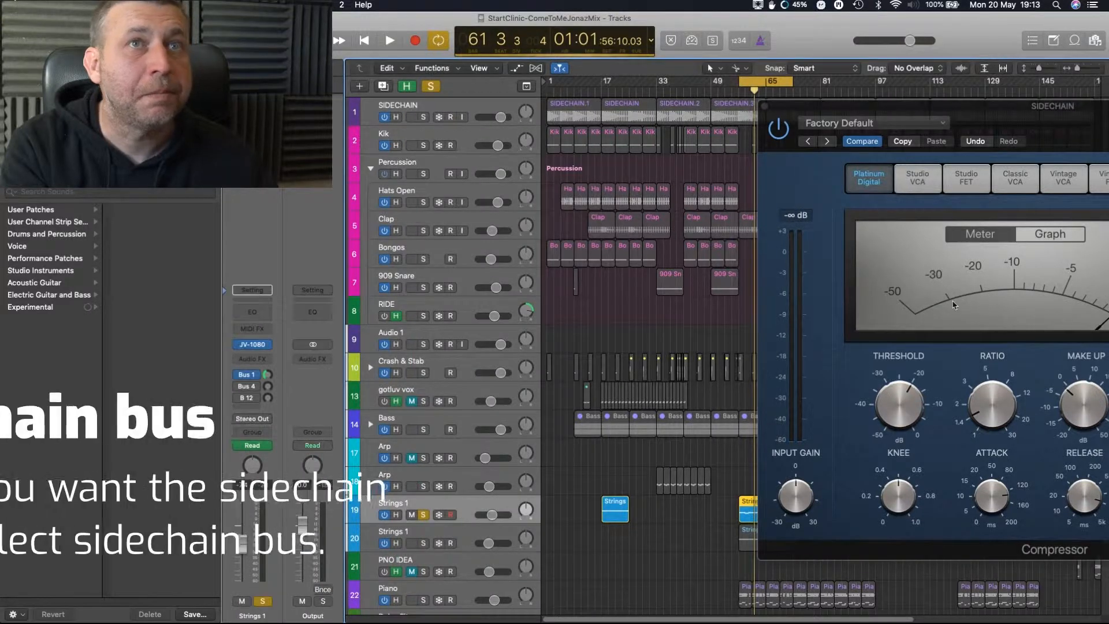
left_click_drag(1063, 126, 778, 65)
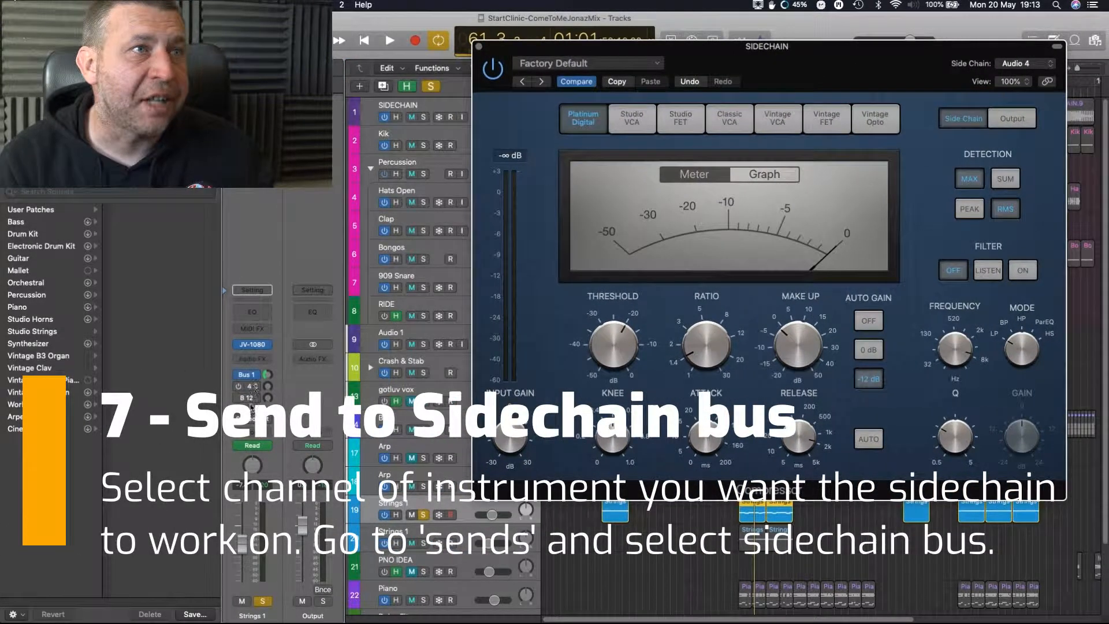
left_click(255, 400)
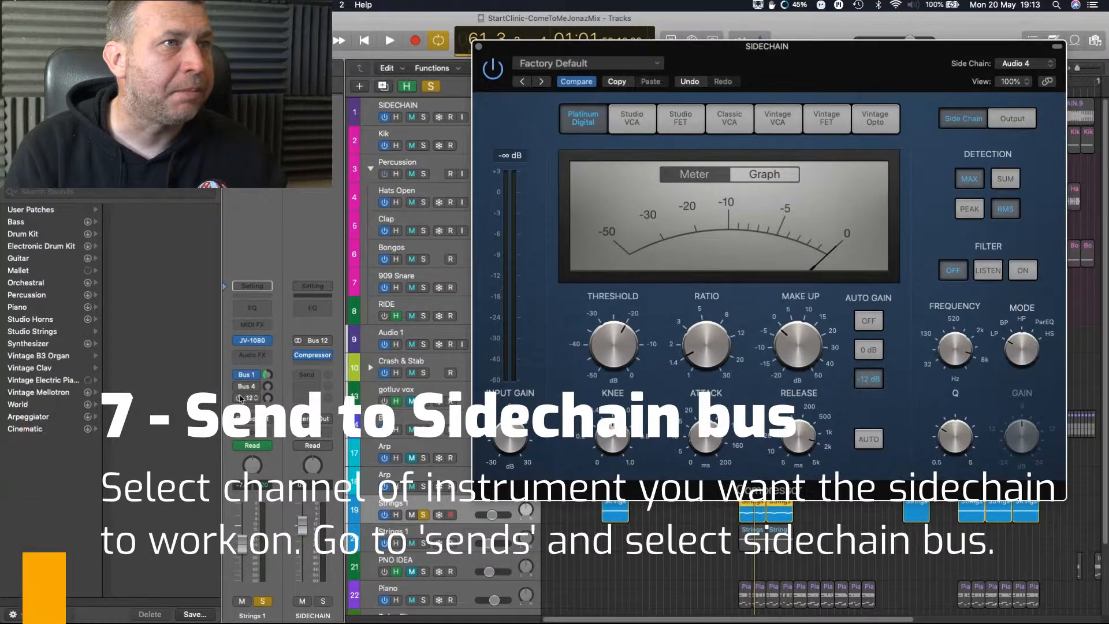
left_click(243, 409)
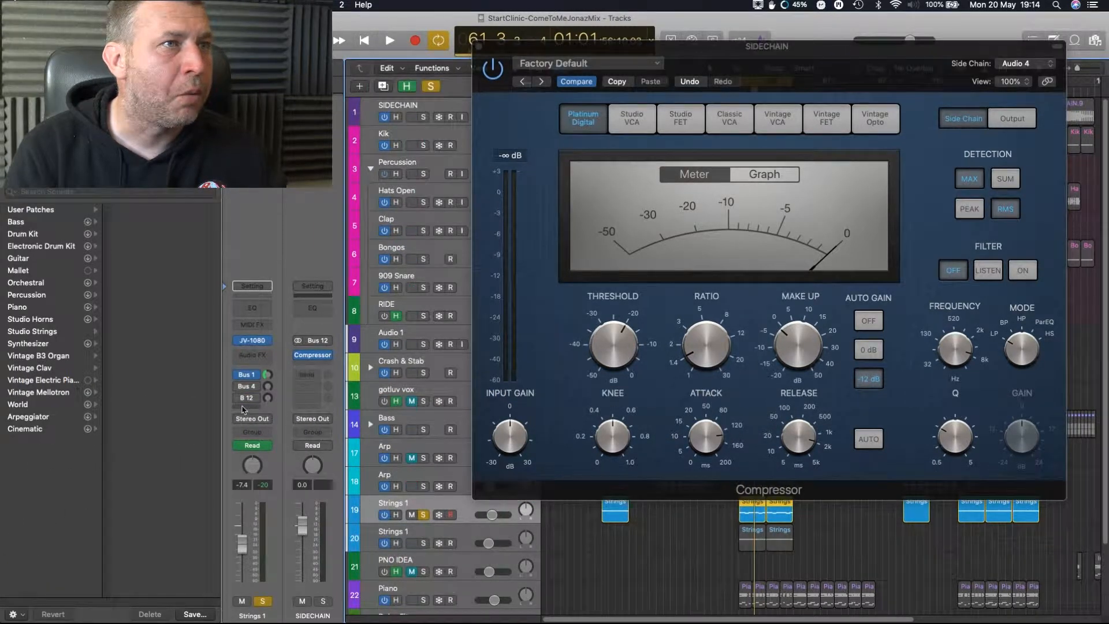
left_click(242, 409)
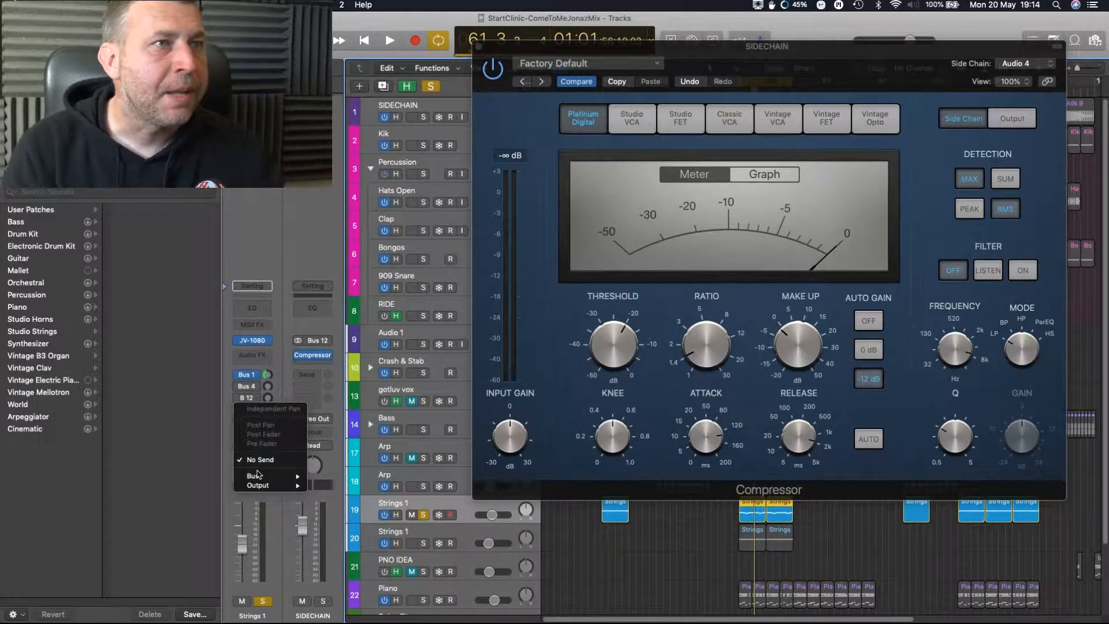
mouse_move(257, 479)
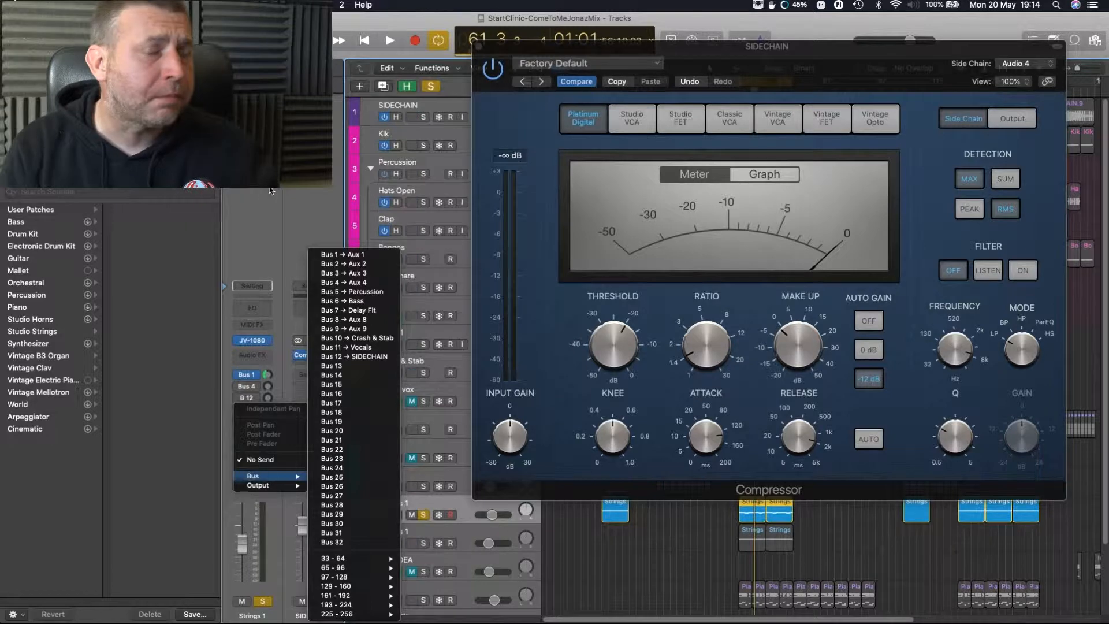
left_click(301, 285)
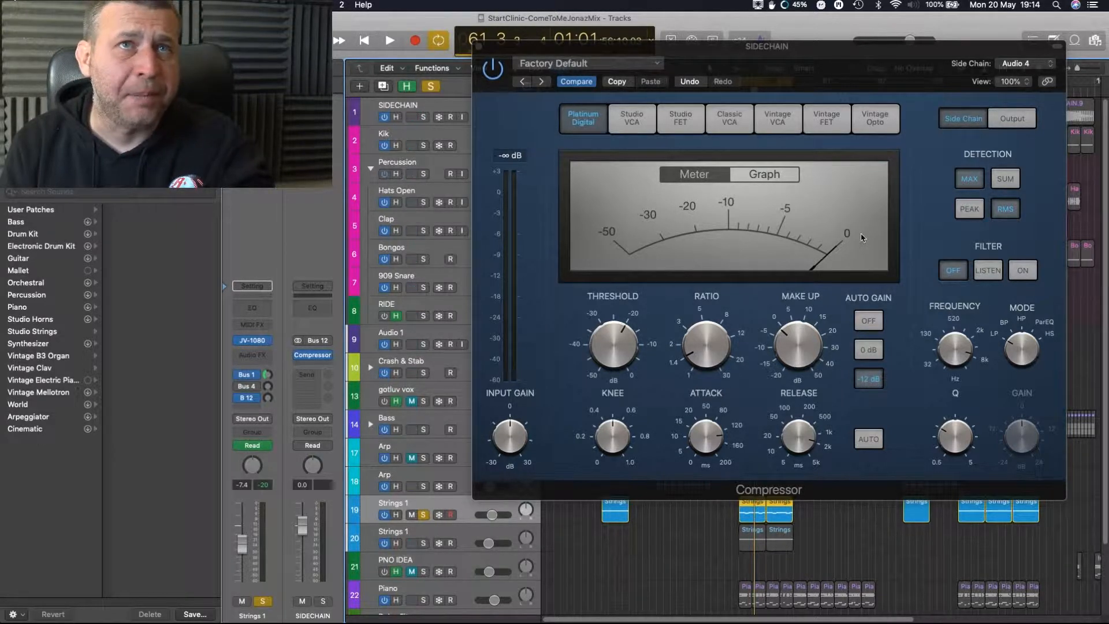
Play the soloed strings and briefly audition the Compressor's side chain signal with the filter's Listen mode.
key("space")
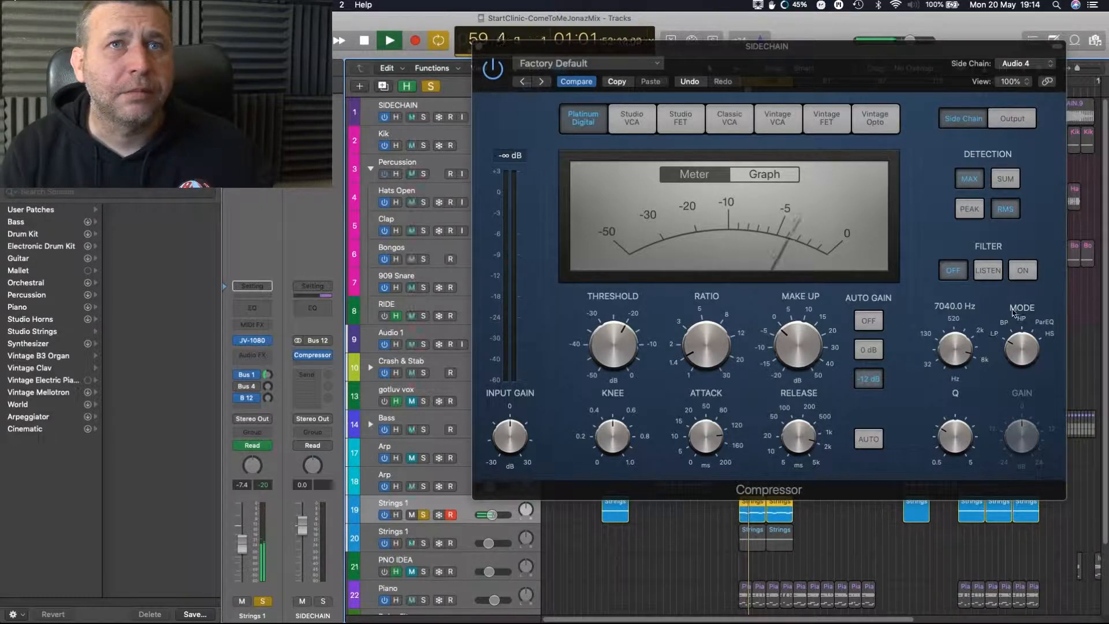
left_click(993, 271)
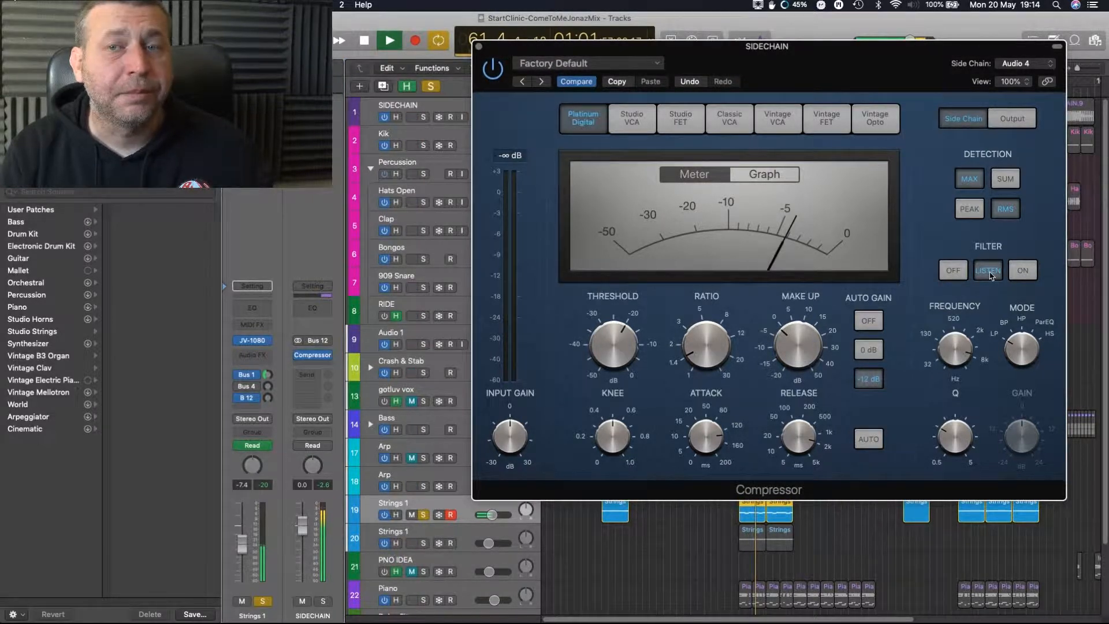
left_click(953, 271)
key("space")
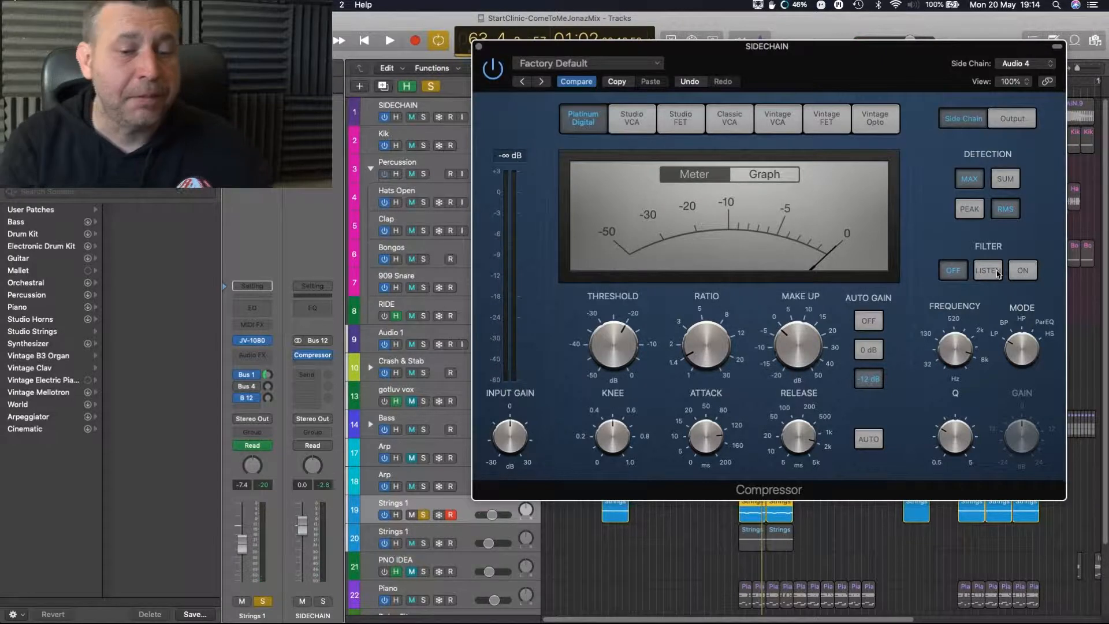
Compare playback with the side chain filter off and in Listen mode, finishing with the filter set to Off.
key("space")
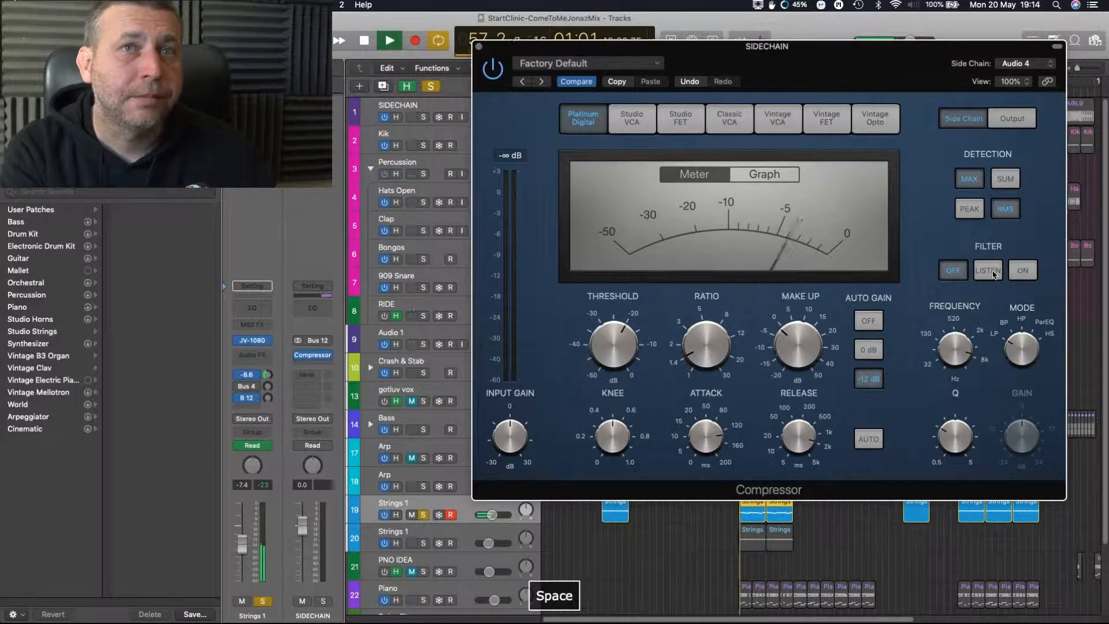
key("space")
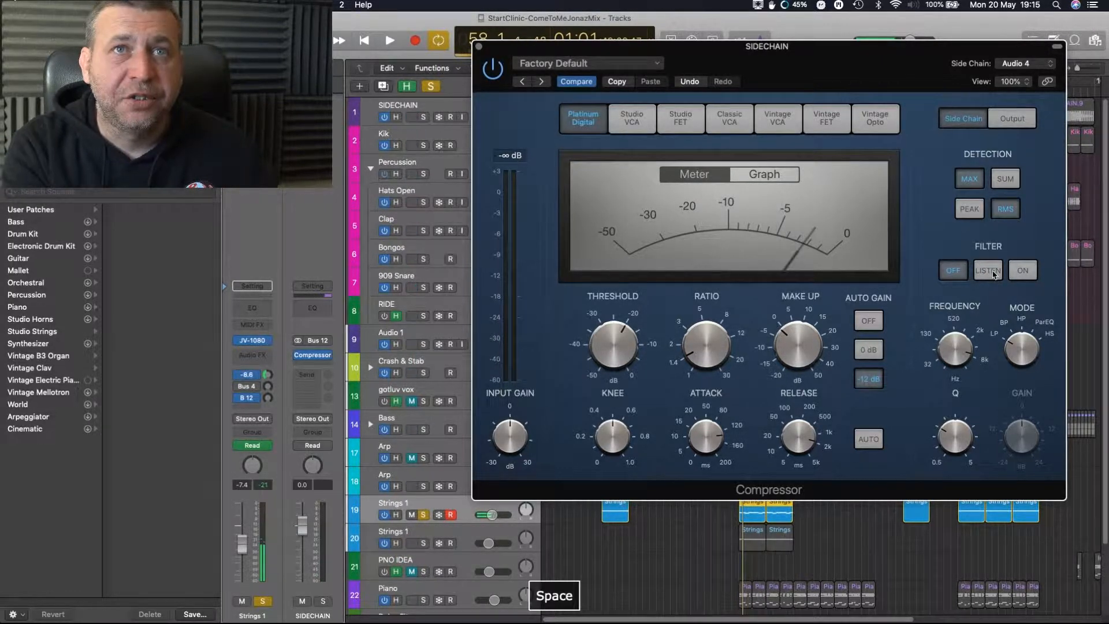
key("space")
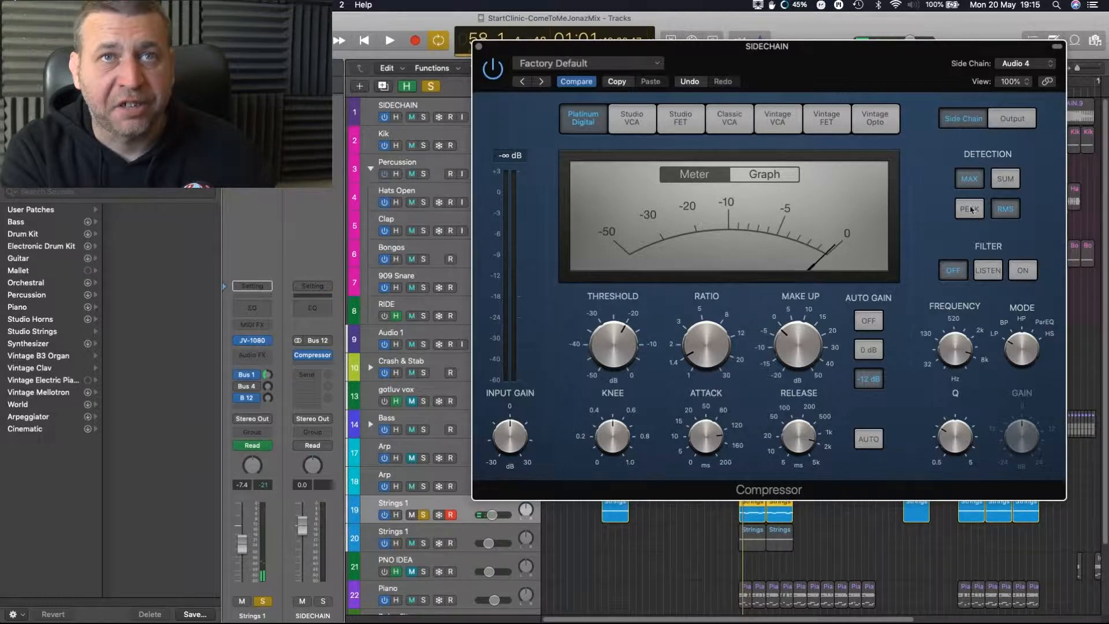
left_click(989, 270)
key("space")
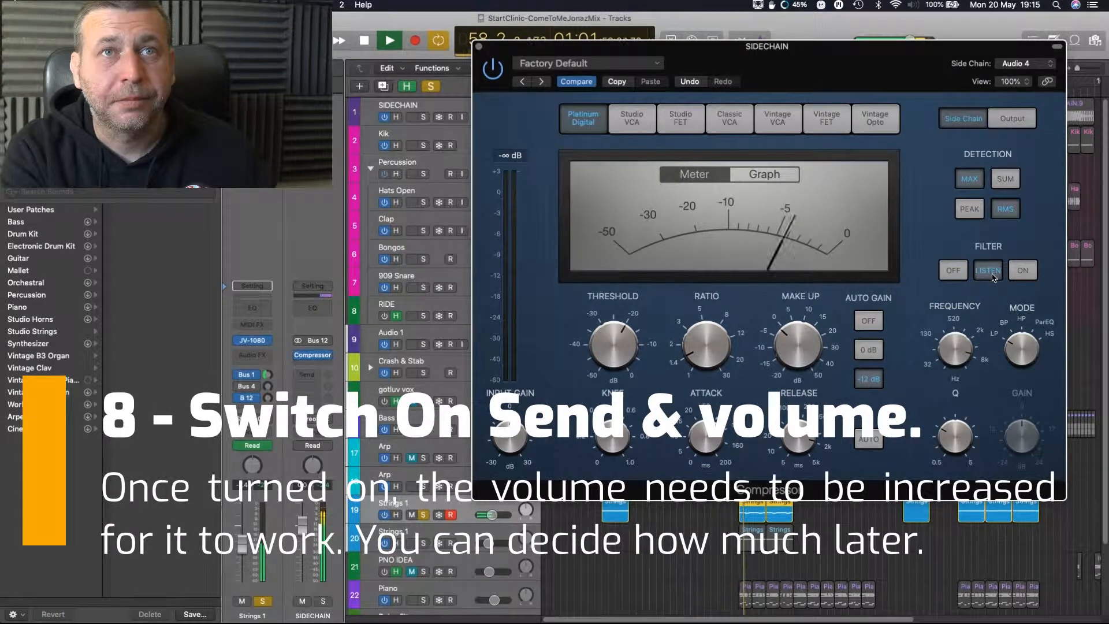
left_click(953, 270)
key("space")
key("space")
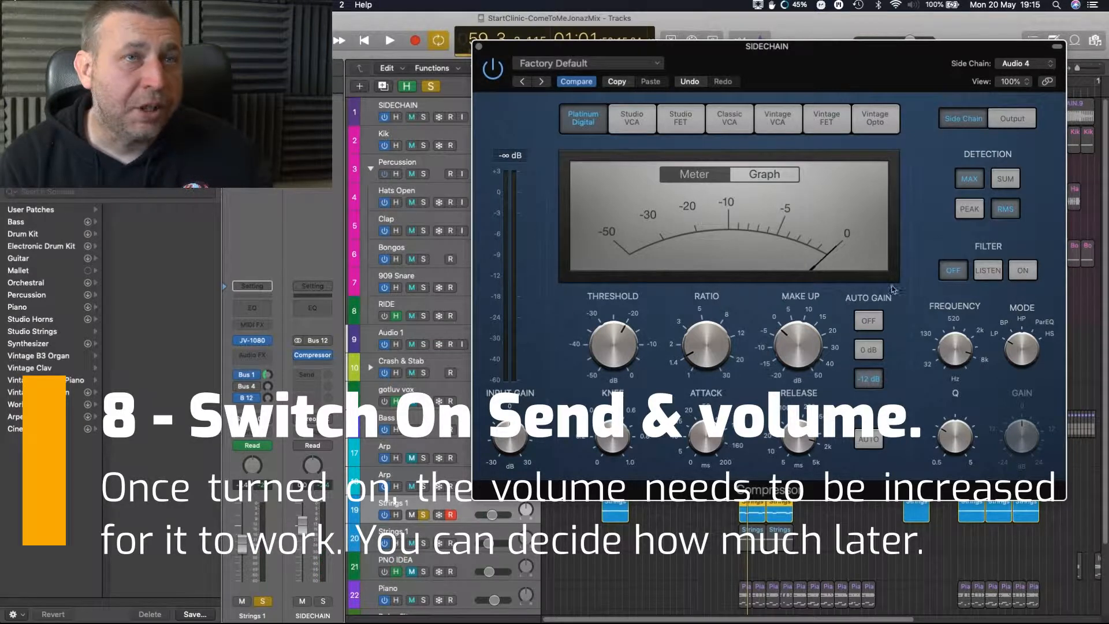
Raise the Bus 12 send level on the Strings 1 track to -2.9 during playback.
key("space")
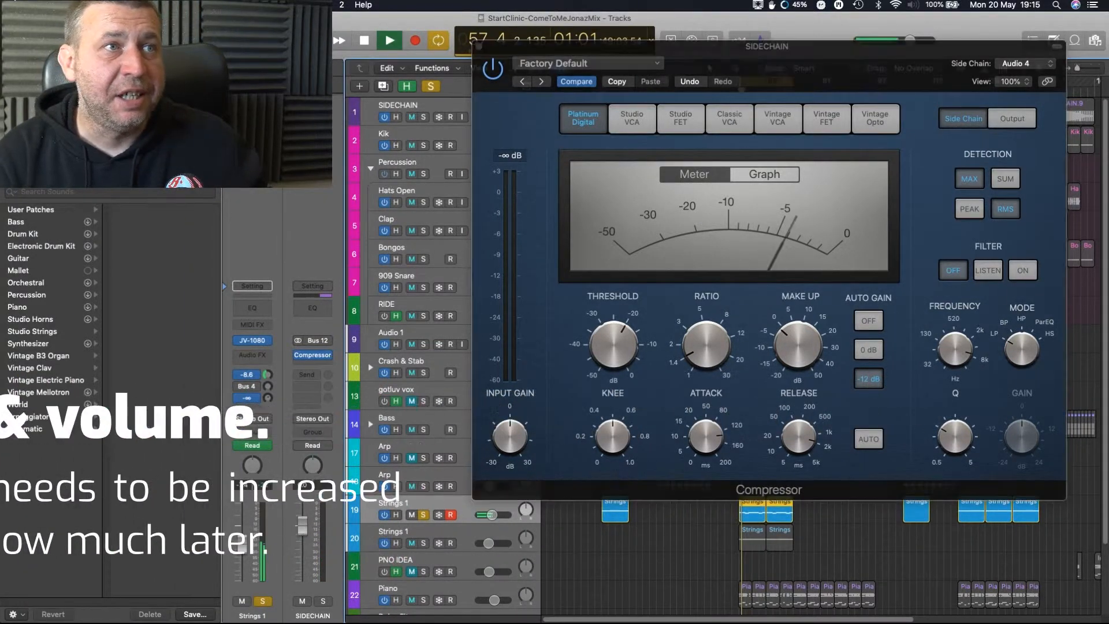
left_click_drag(276, 394, 266, 348)
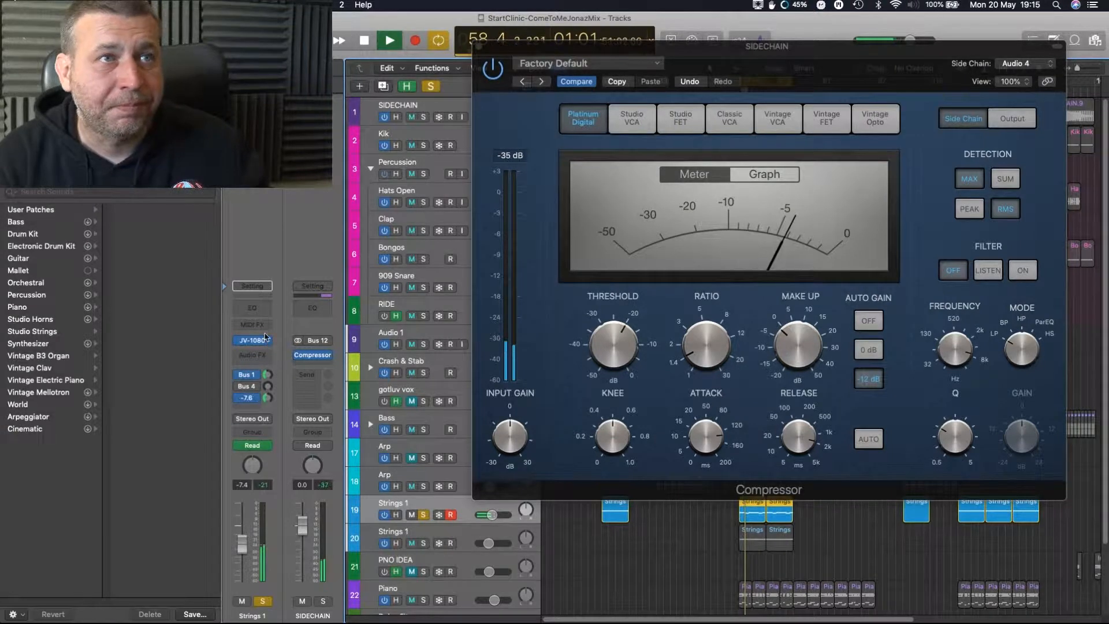
key("space")
scroll(269, 398, "up", 2)
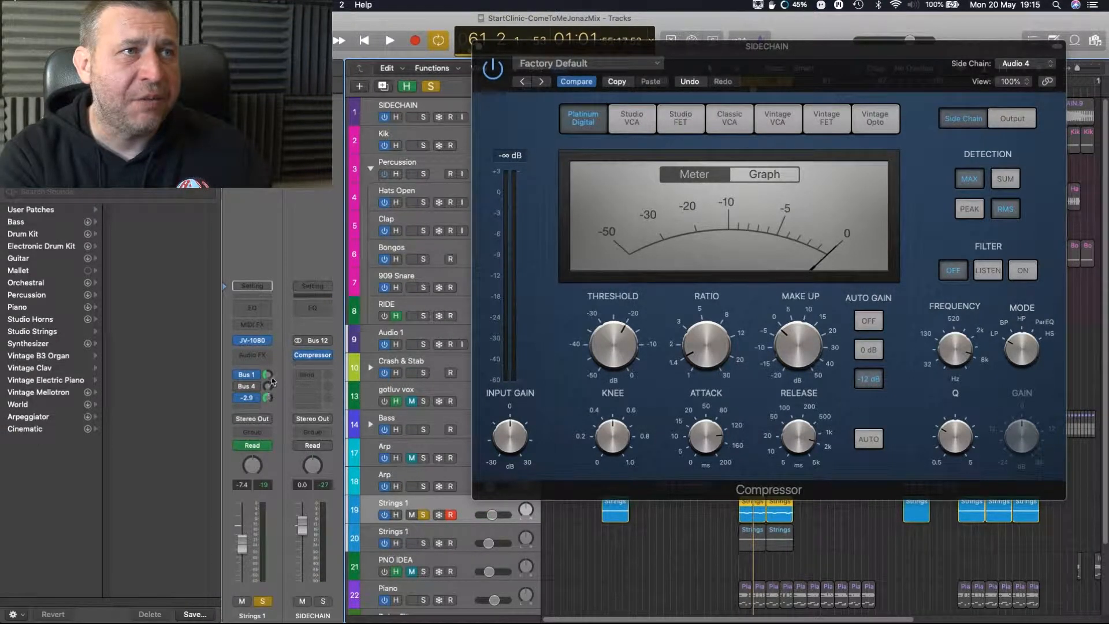
Audition the soloed strings with the Compressor as it is, and shorten its attack to 1.5 ms.
key("space")
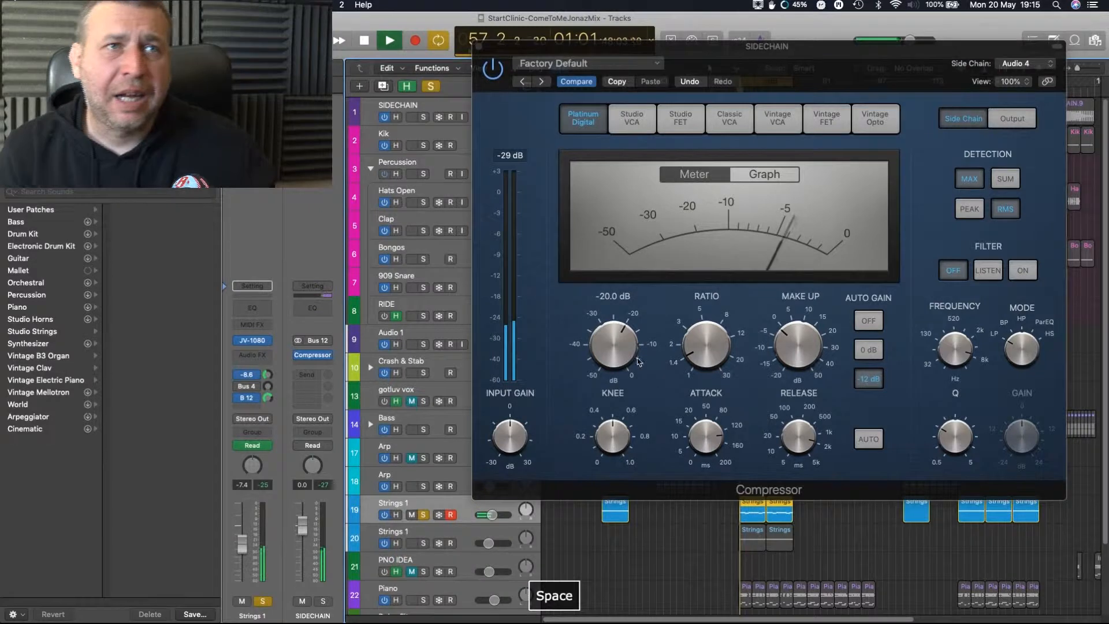
key("space")
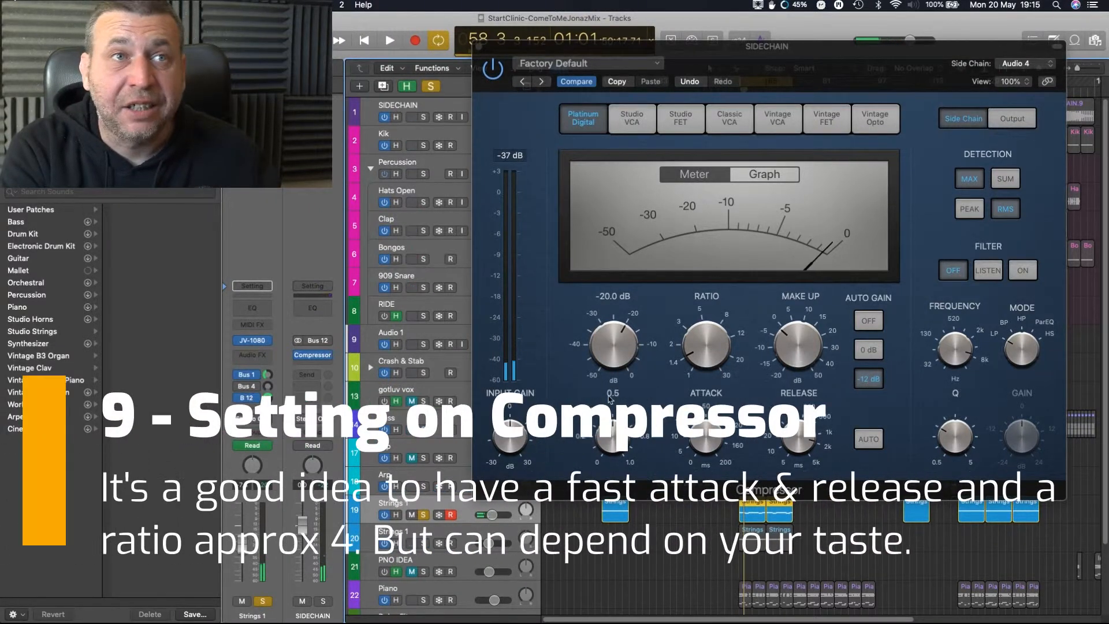
key("space")
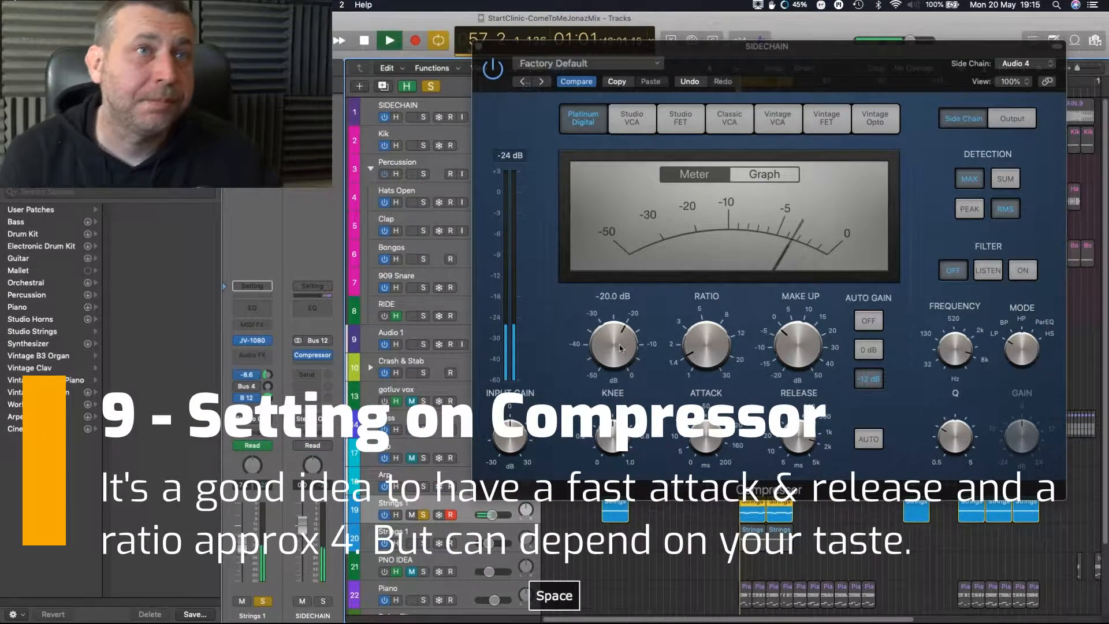
mouse_move(613, 439)
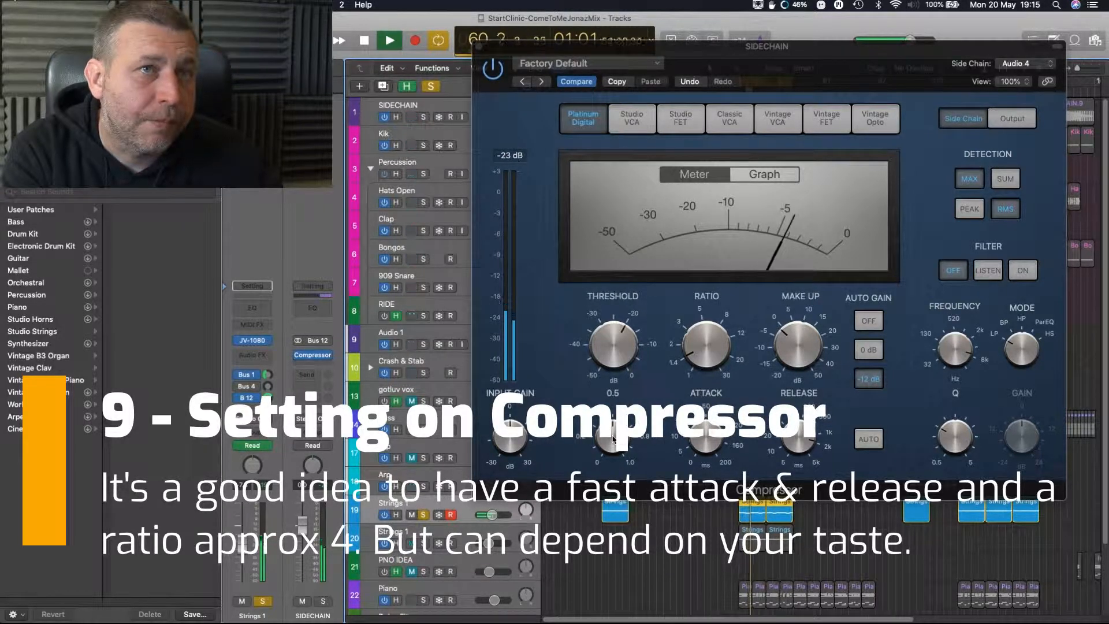
key("space")
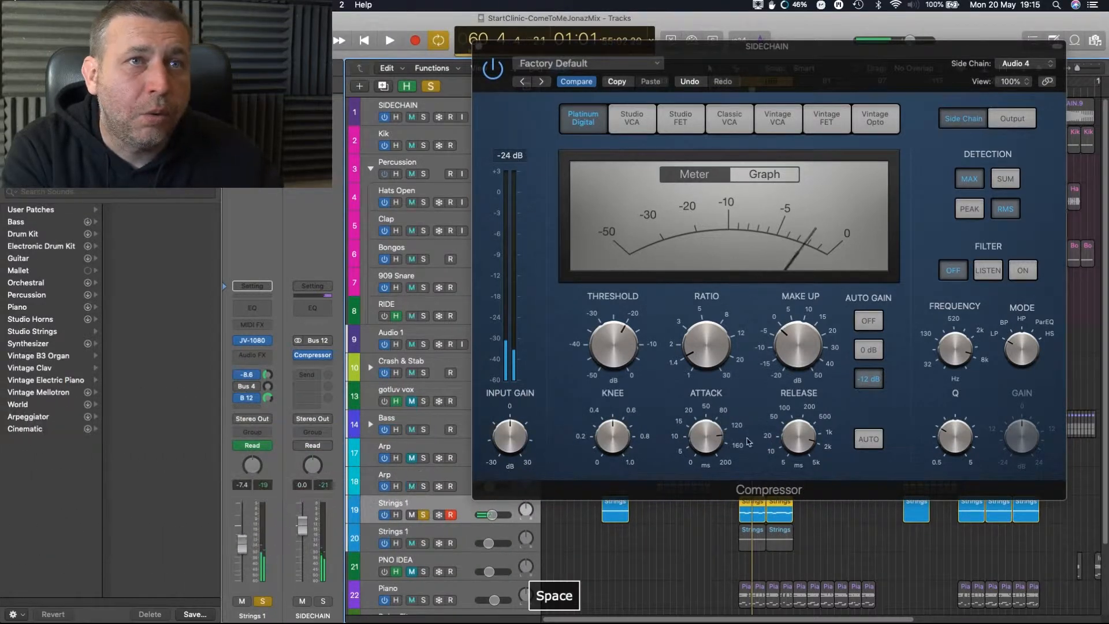
left_click_drag(706, 439, 709, 505)
mouse_move(697, 449)
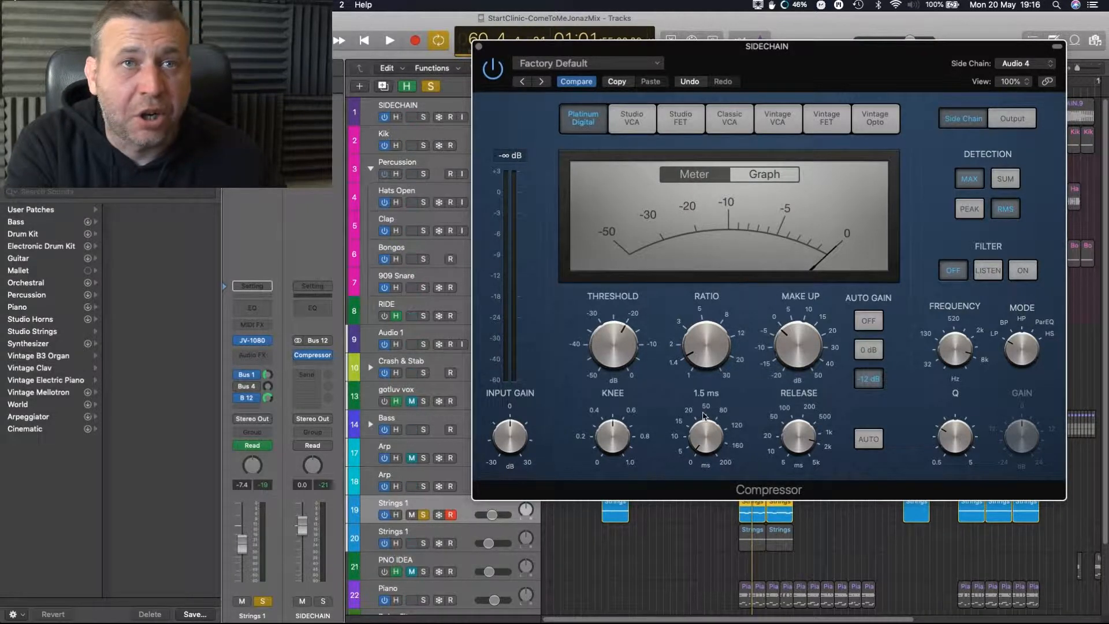
Shorten the Compressor's release time and raise its ratio to about 4:1.
key("space")
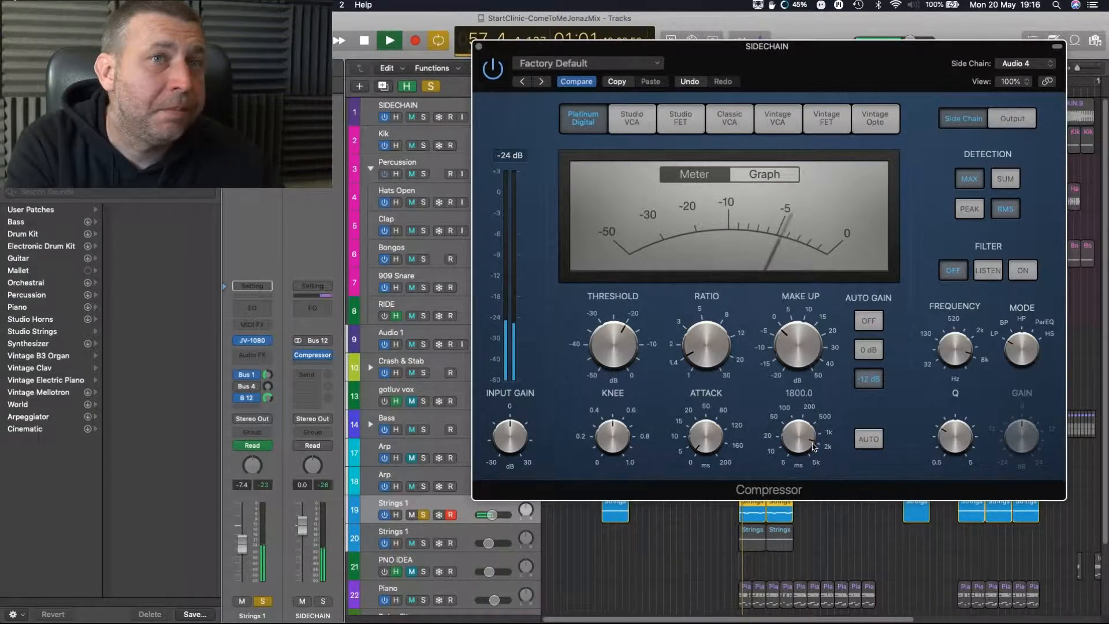
key("space")
mouse_move(803, 439)
left_mouse_down()
mouse_move(793, 422)
mouse_move(797, 451)
left_mouse_up()
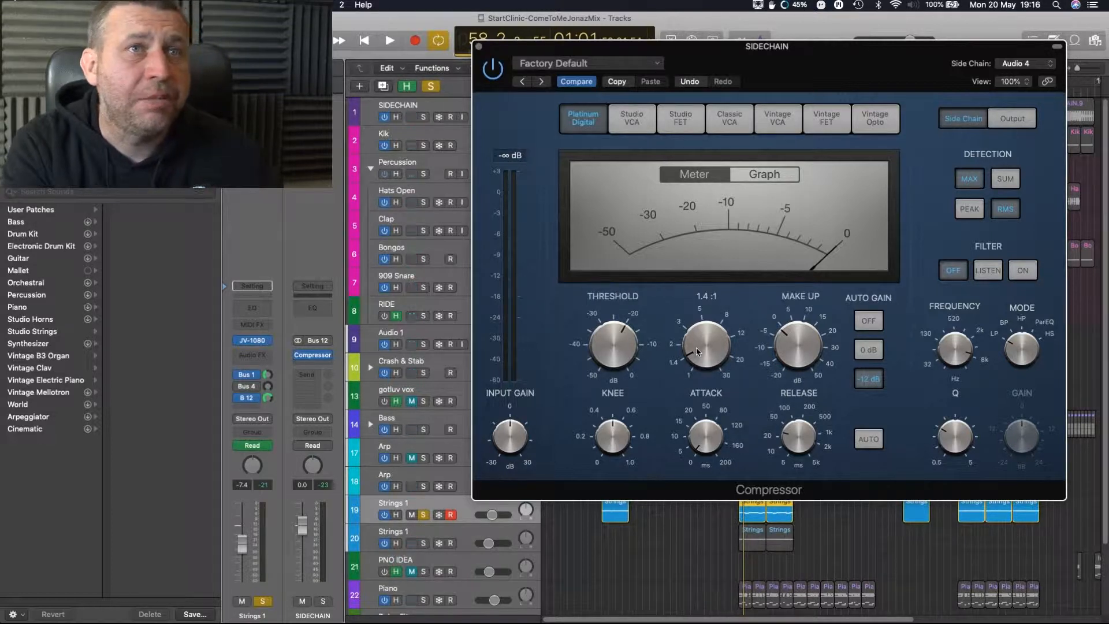
left_click_drag(699, 336, 706, 302)
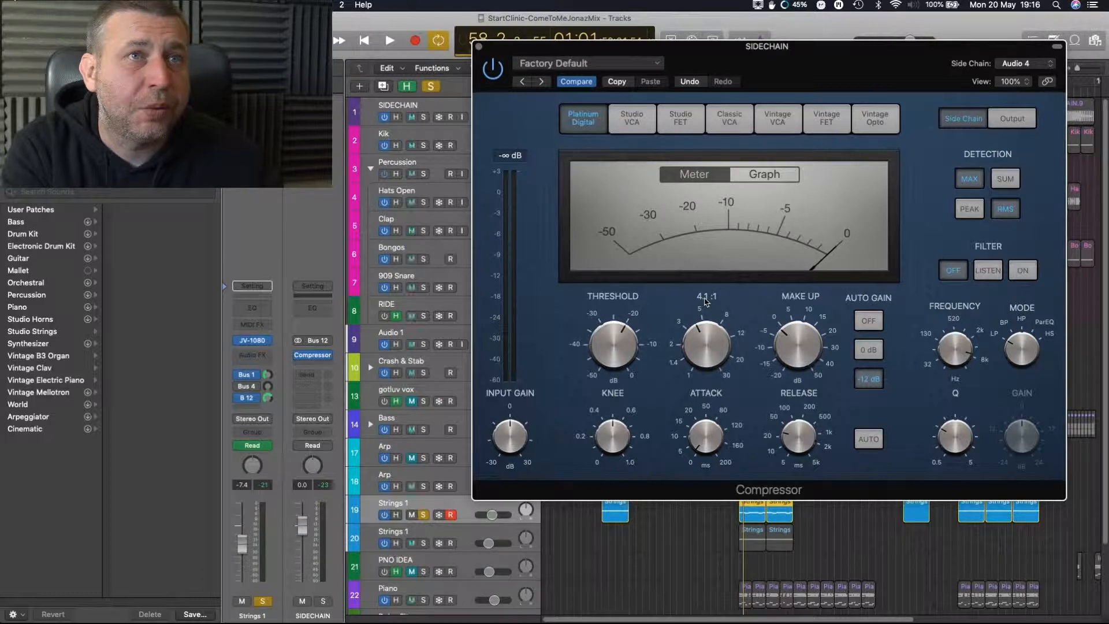
left_click_drag(707, 300, 719, 296)
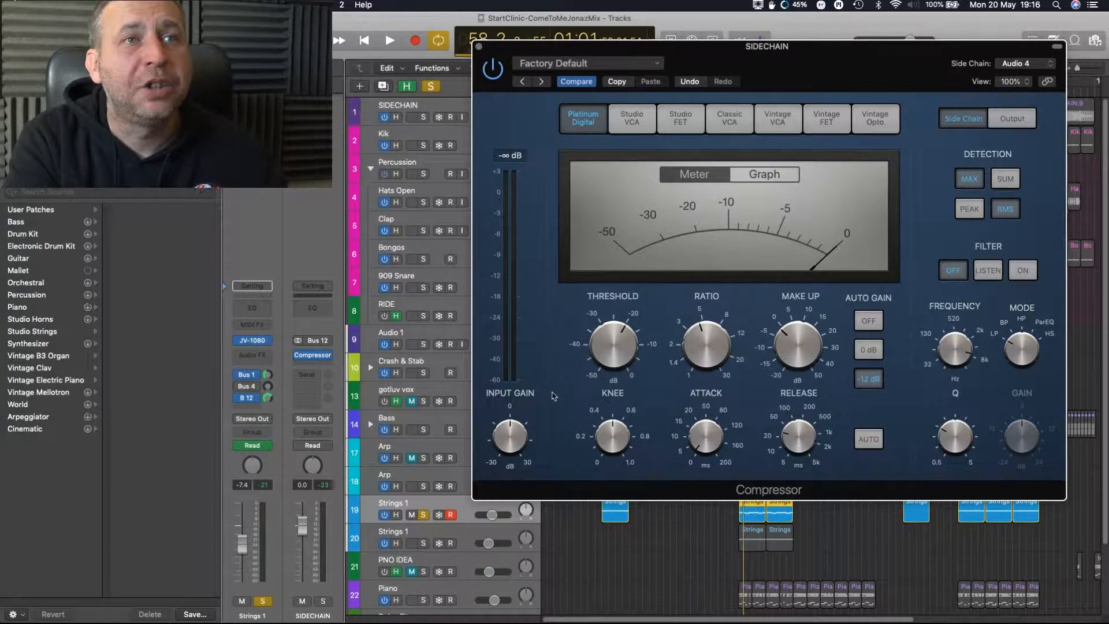
Lower the Compressor's threshold to -28.0 dB while the strings play.
key("space")
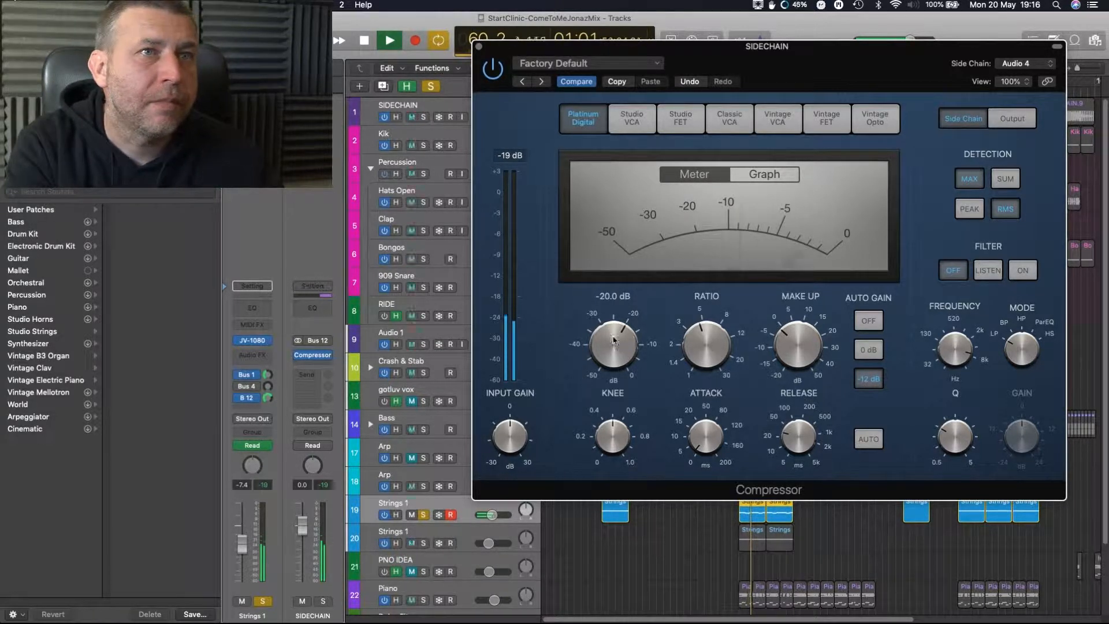
key("space")
key("space")
left_click_drag(614, 340, 618, 390)
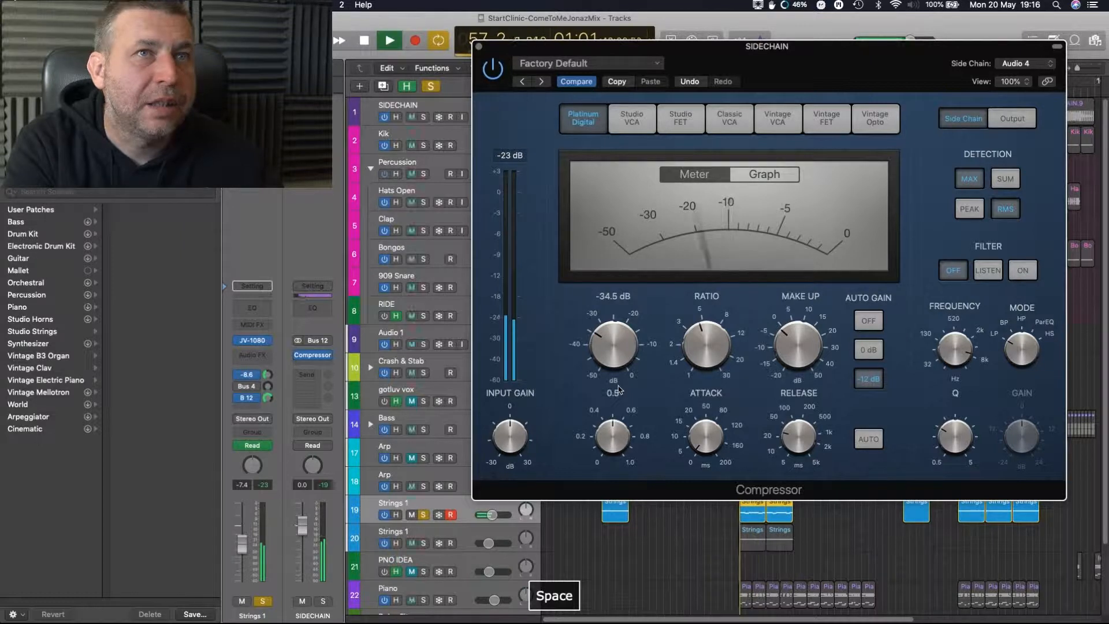
left_click_drag(618, 338, 617, 321)
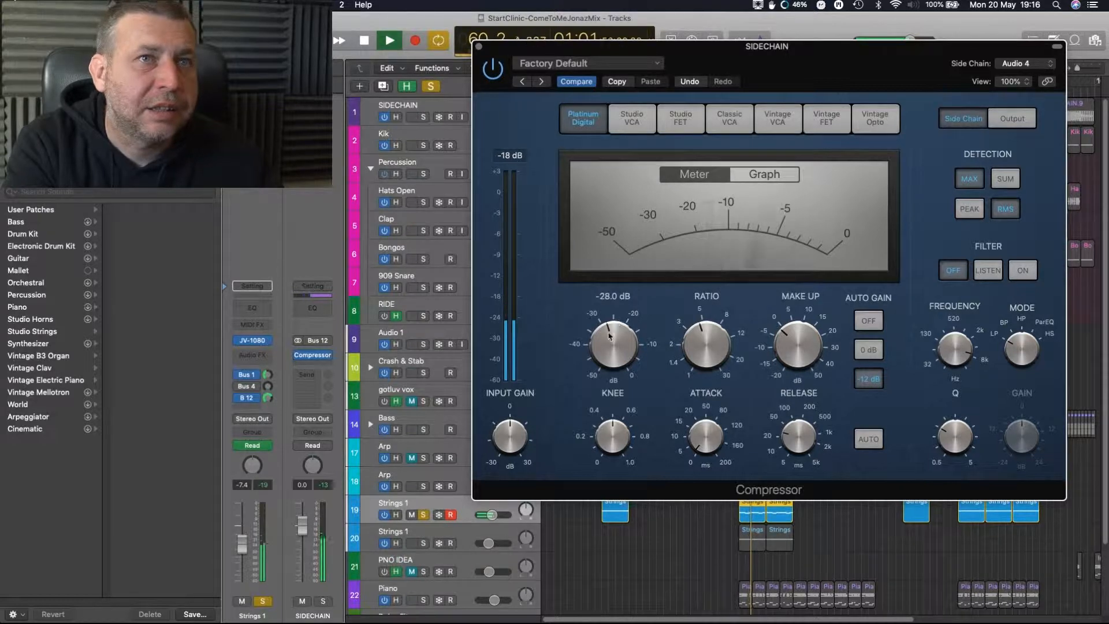
Set the Compressor's release to 72.0 ms during playback.
double_click(800, 434)
left_click(798, 414)
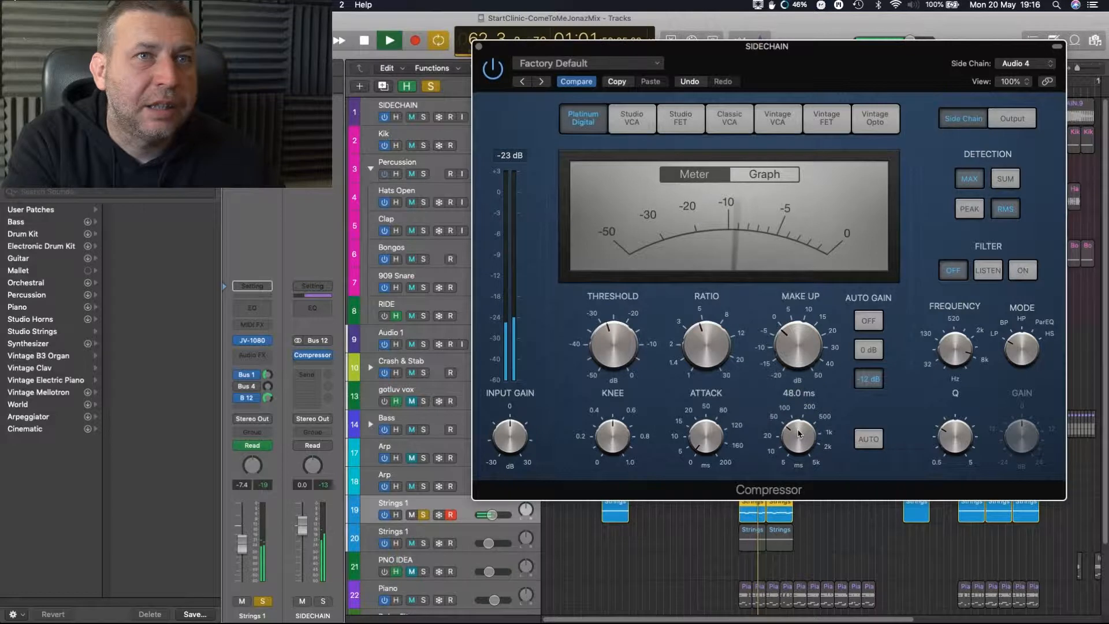
mouse_move(798, 417)
left_mouse_down()
mouse_move(798, 452)
mouse_move(792, 422)
left_mouse_up()
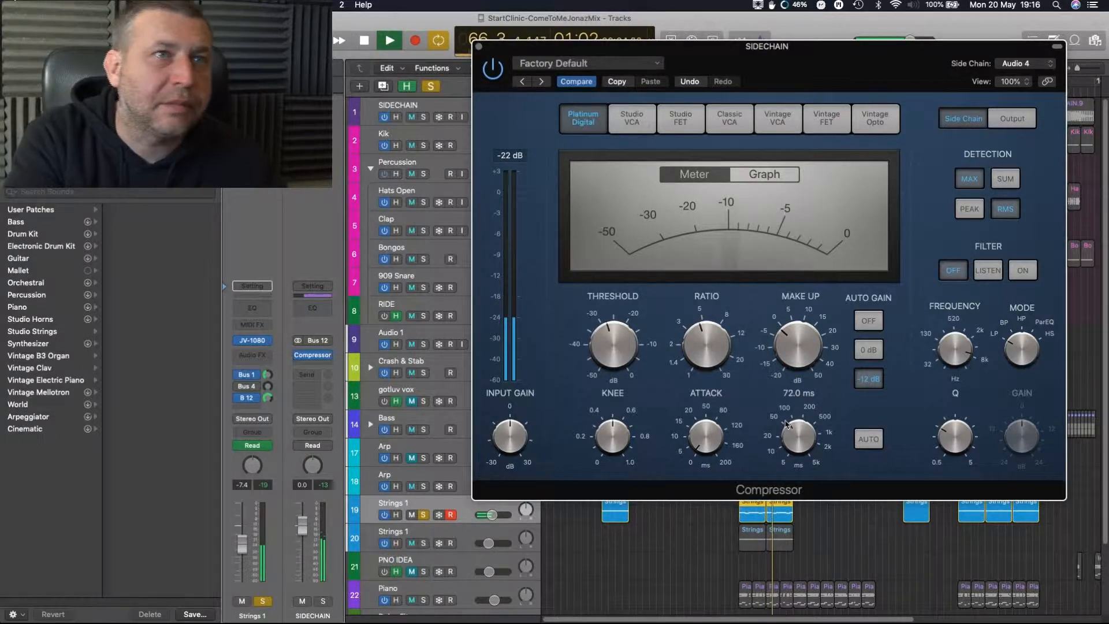
Lower the Compressor's knee to about 0.2 while listening to the strings.
mouse_move(614, 433)
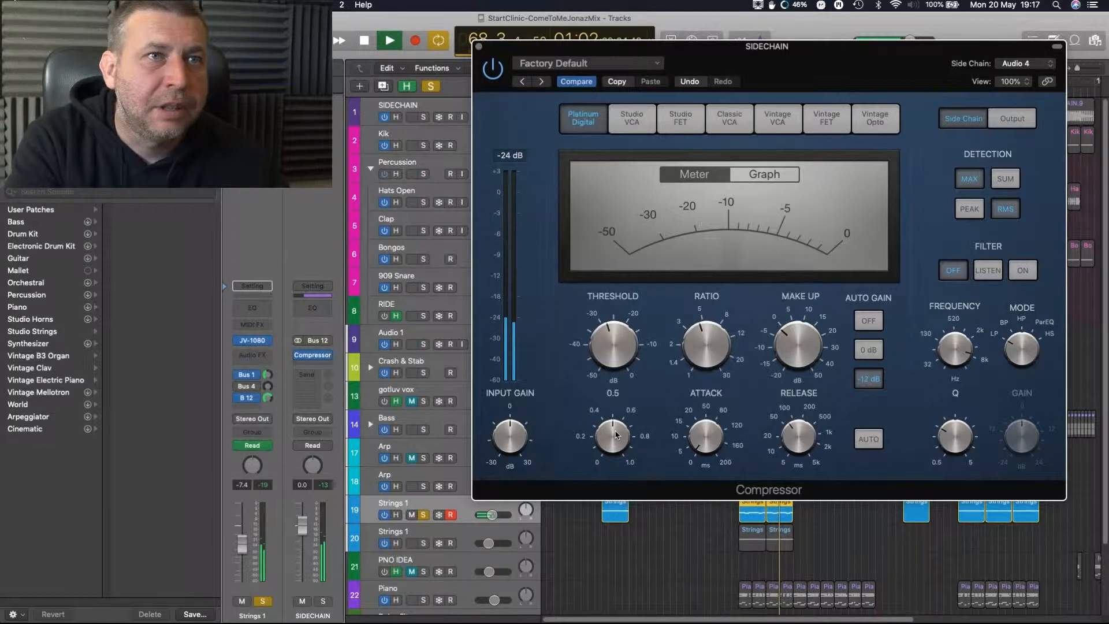
key("space")
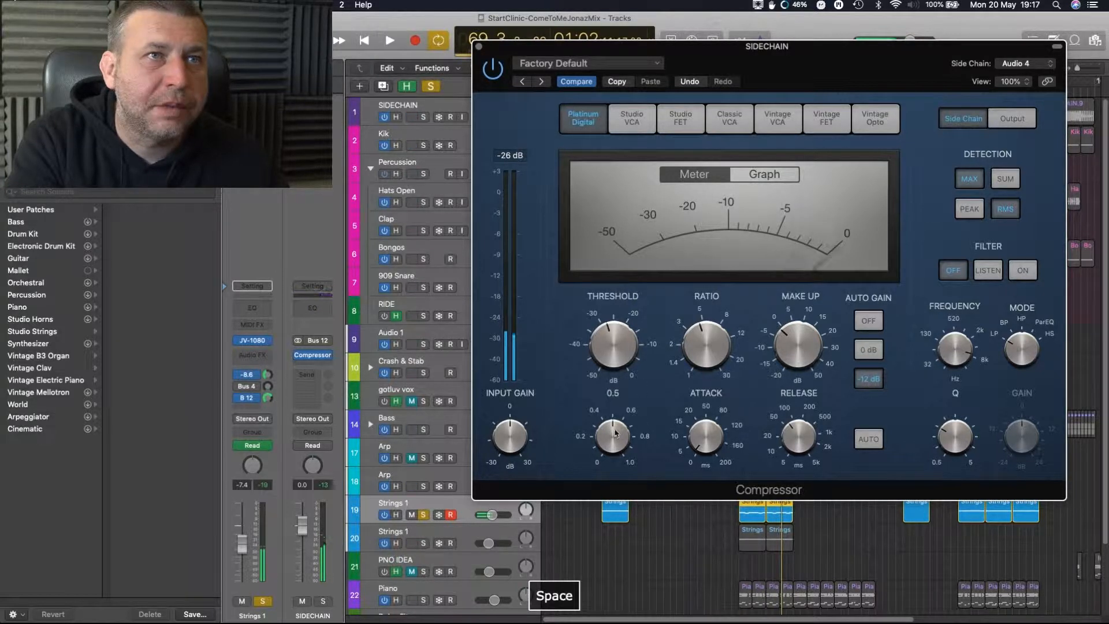
key("space")
left_click_drag(615, 433, 614, 449)
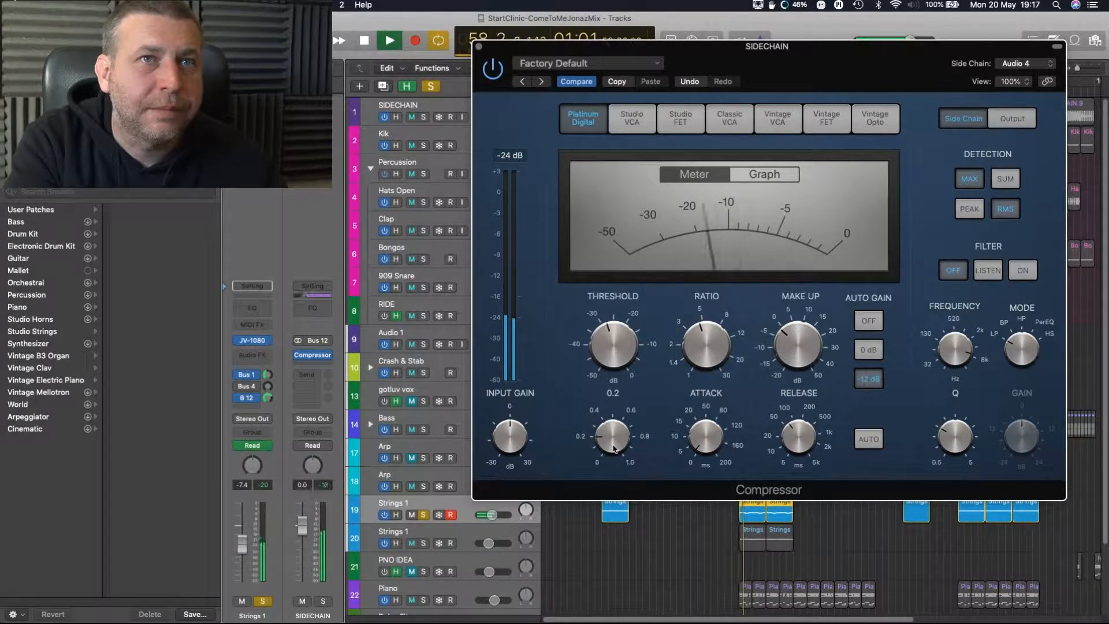
left_click_drag(614, 449, 613, 445)
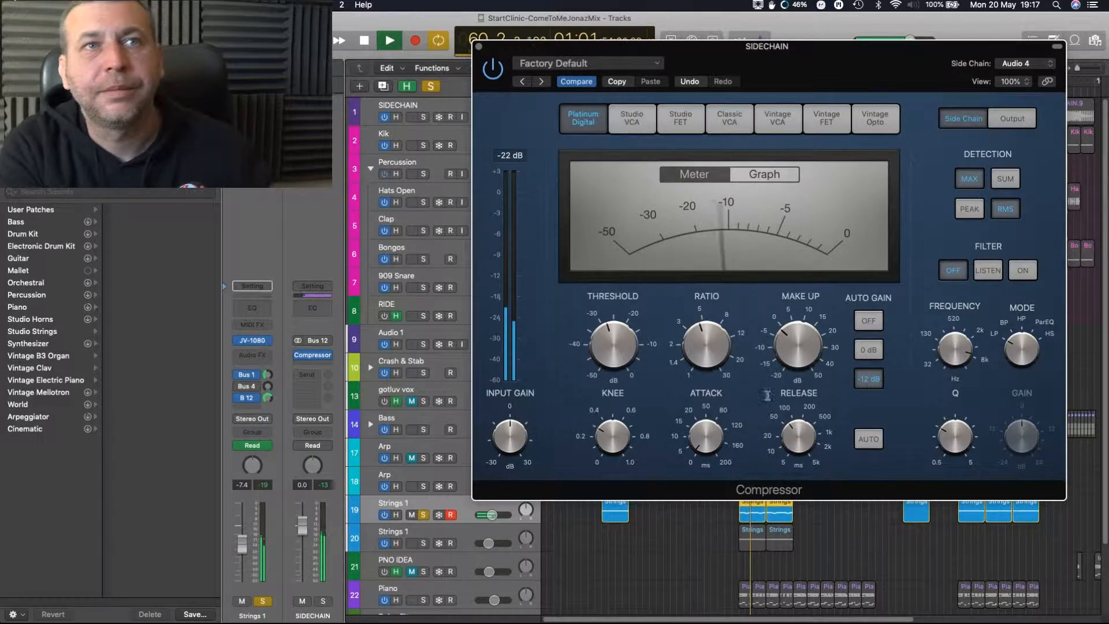
key("space")
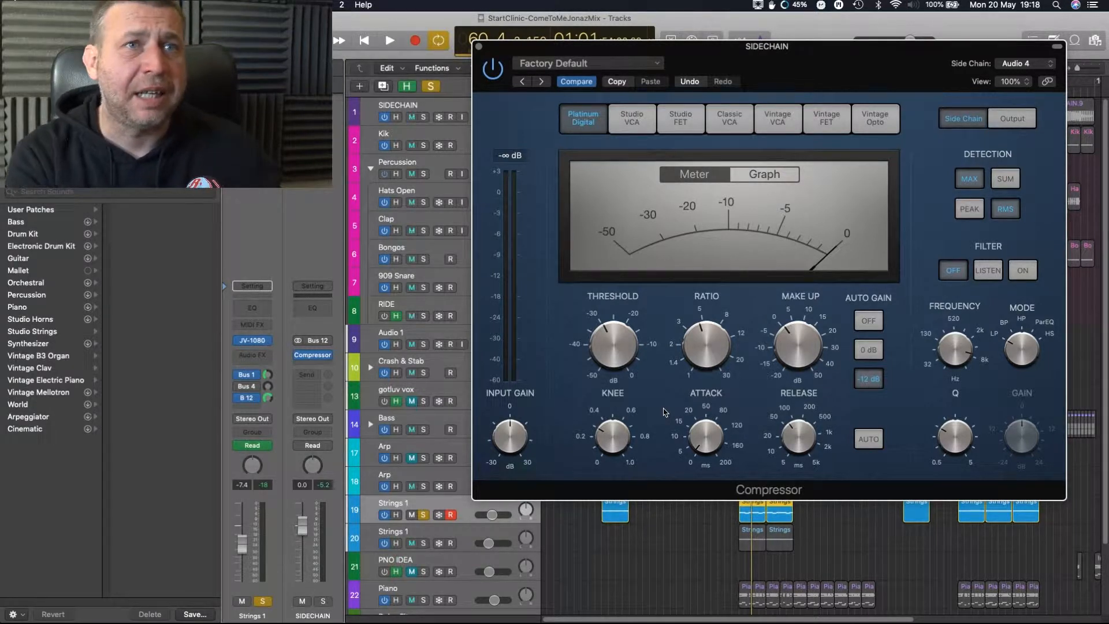
Try a slower Compressor attack while playing the soloed strings.
left_click_drag(706, 446, 720, 366)
key("space")
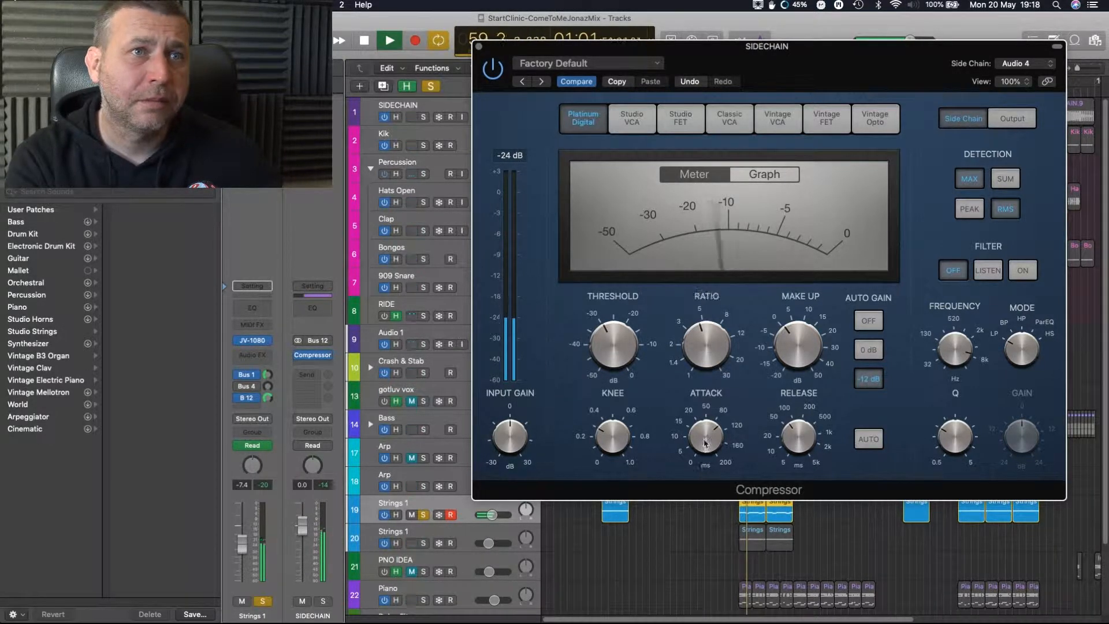
key("space")
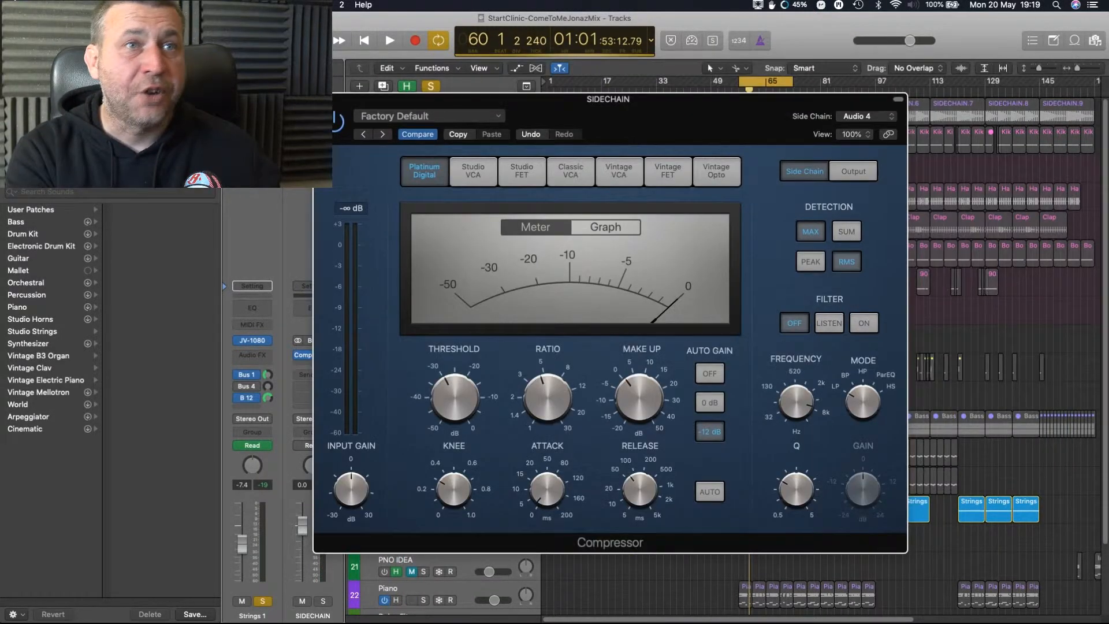
Close the Compressor window and solo the second strings track (Strings HI) during playback.
left_click(319, 99)
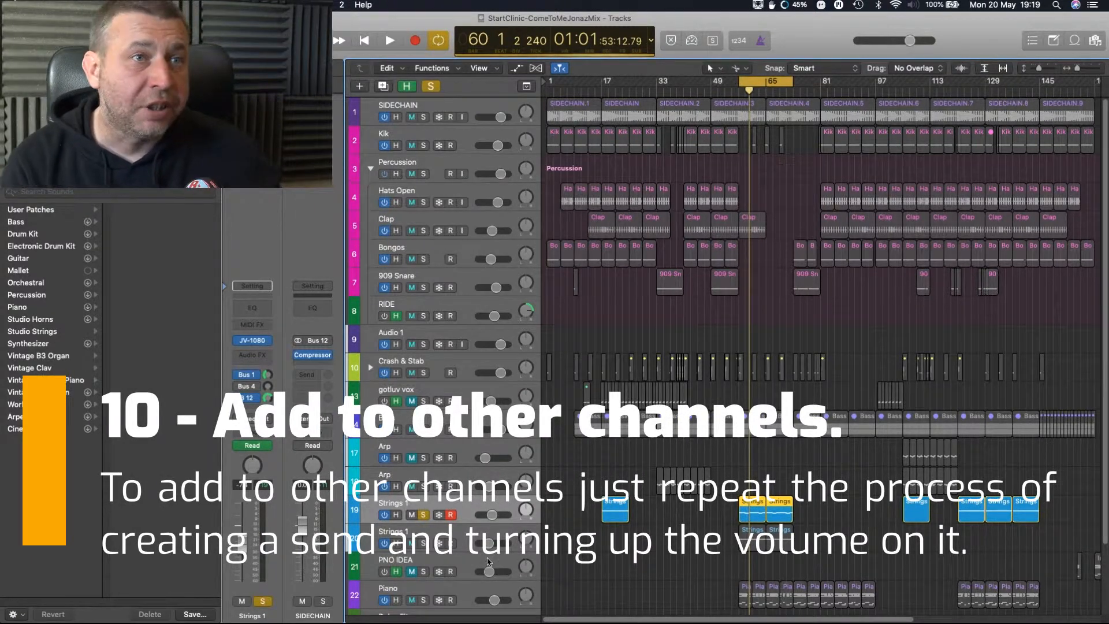
left_click(456, 530)
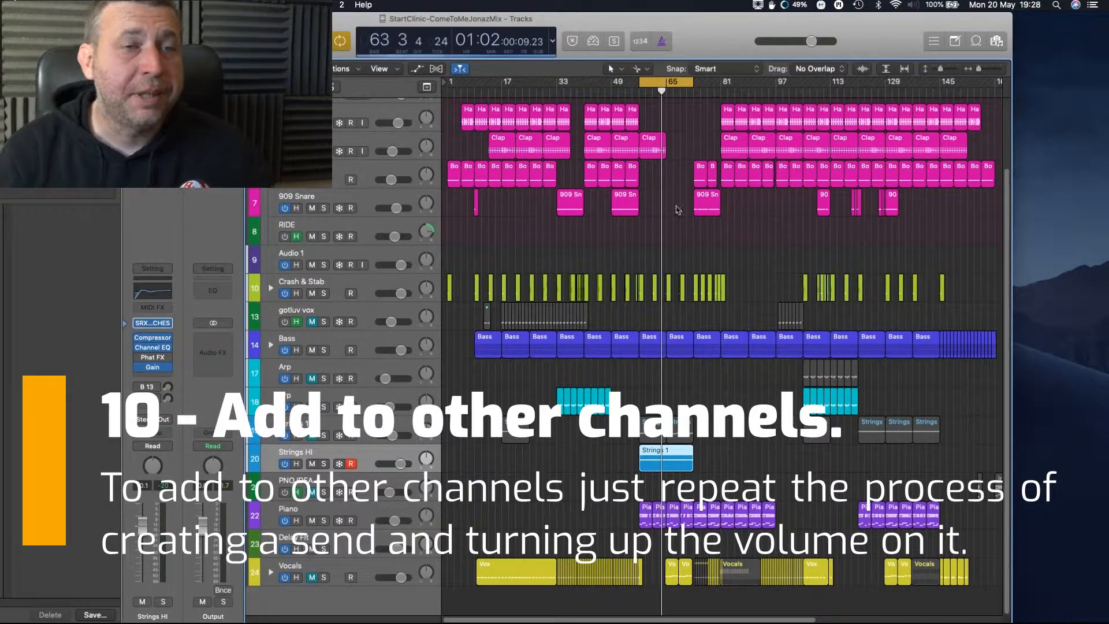
key("space")
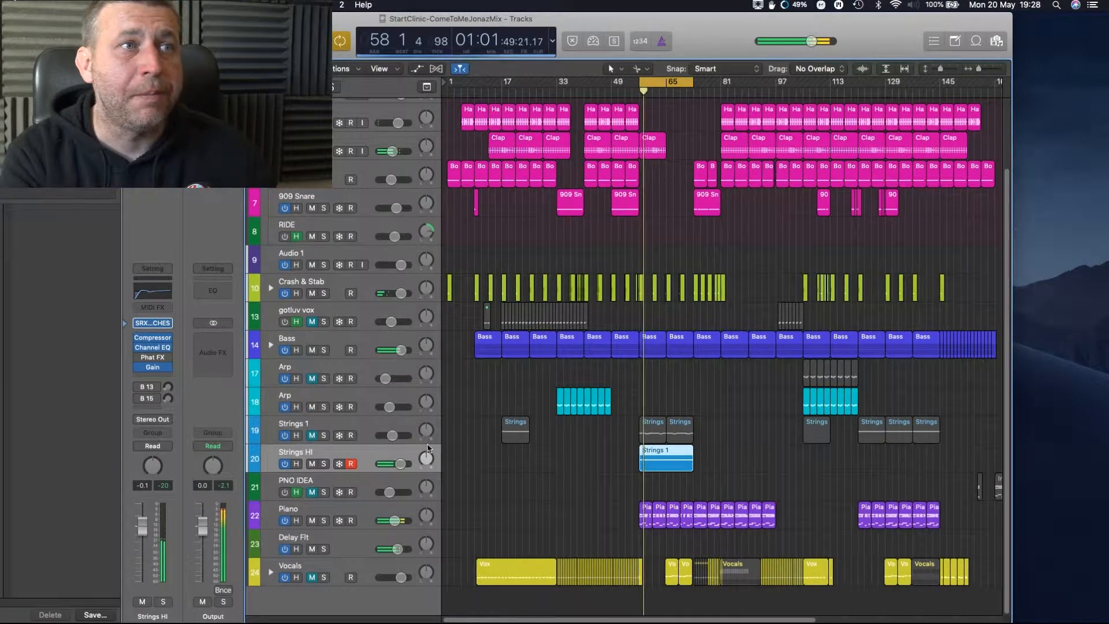
key("s")
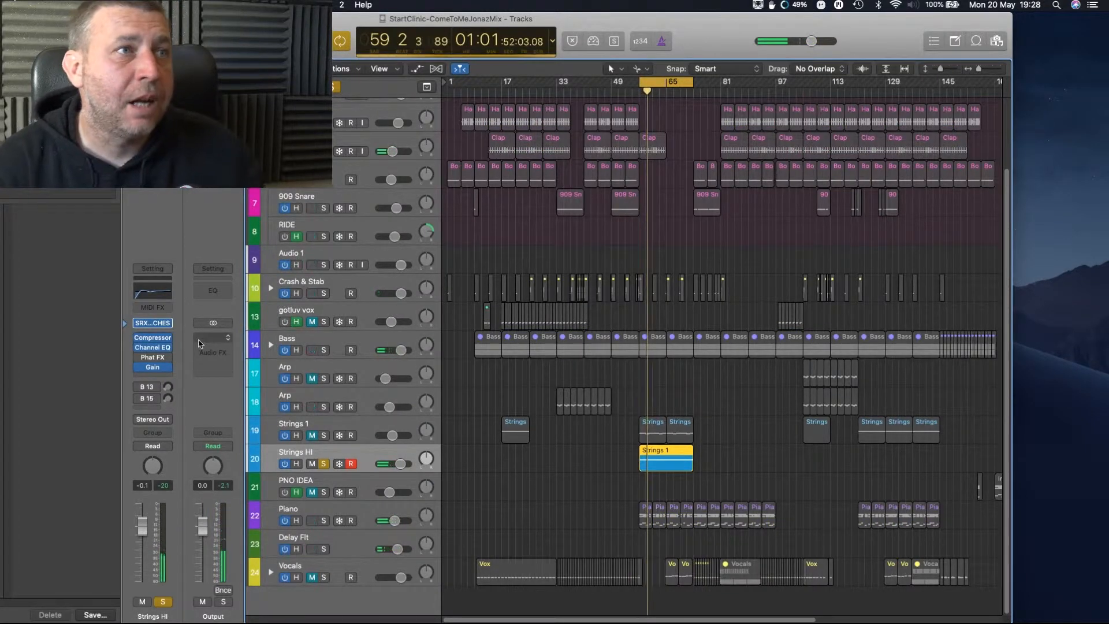
Add a send to Bus 12 (SIDECHAIN) on the Strings HI track and raise its send level.
left_click(144, 409)
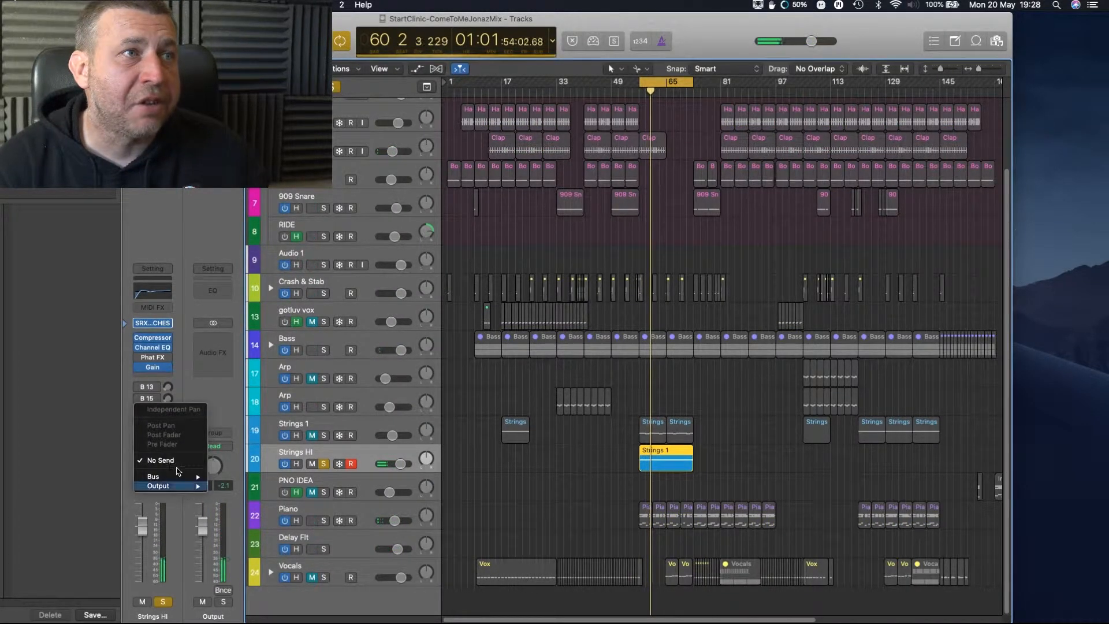
mouse_move(186, 478)
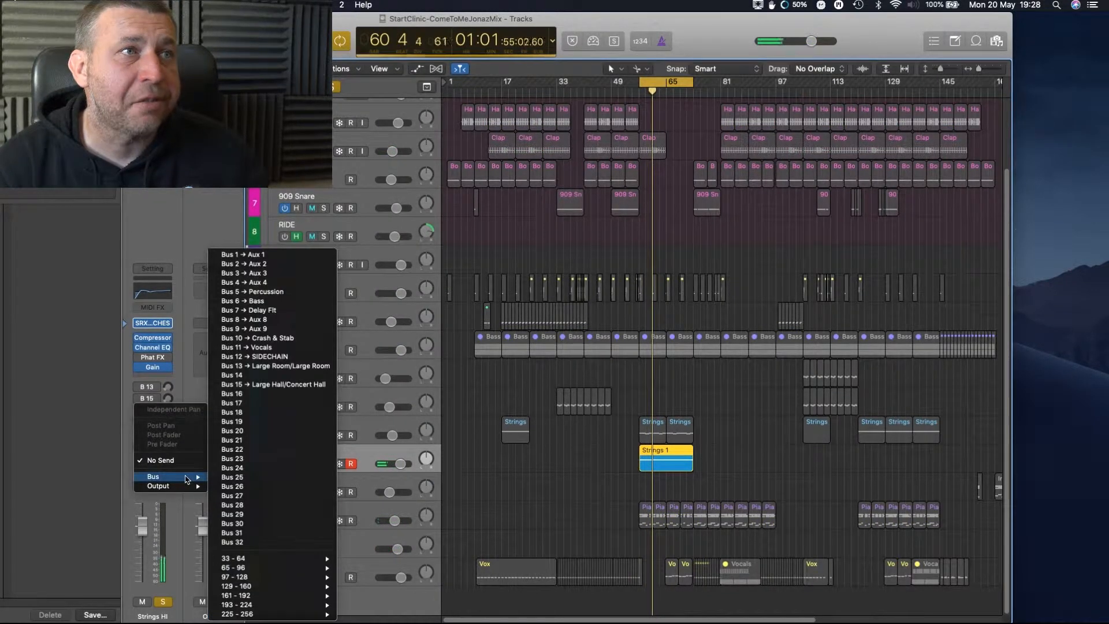
left_click(265, 356)
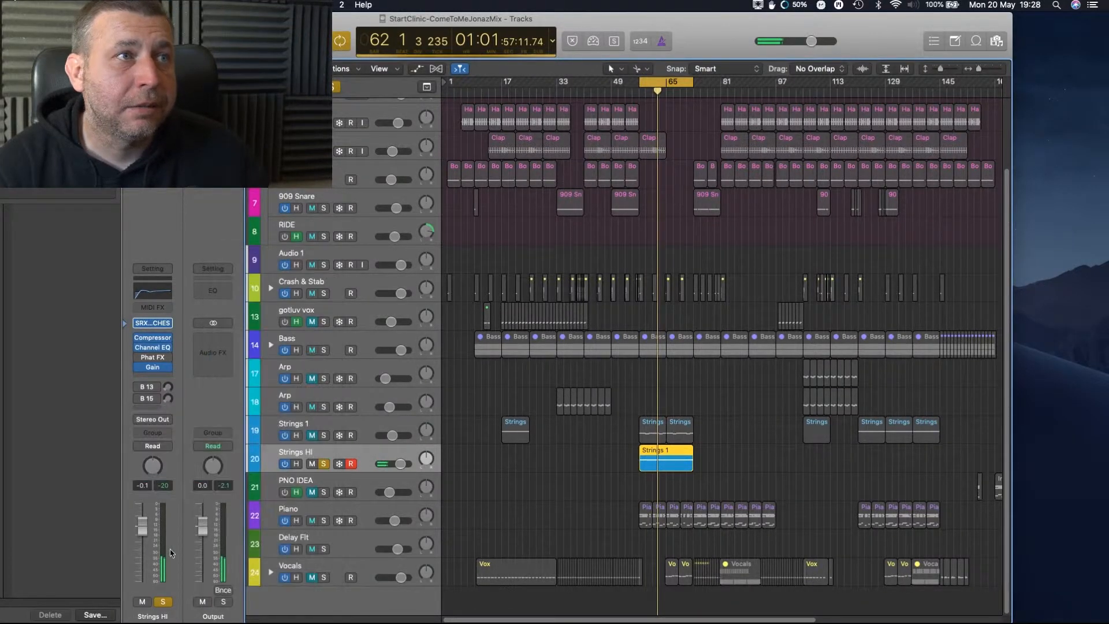
left_click_drag(168, 399, 167, 319)
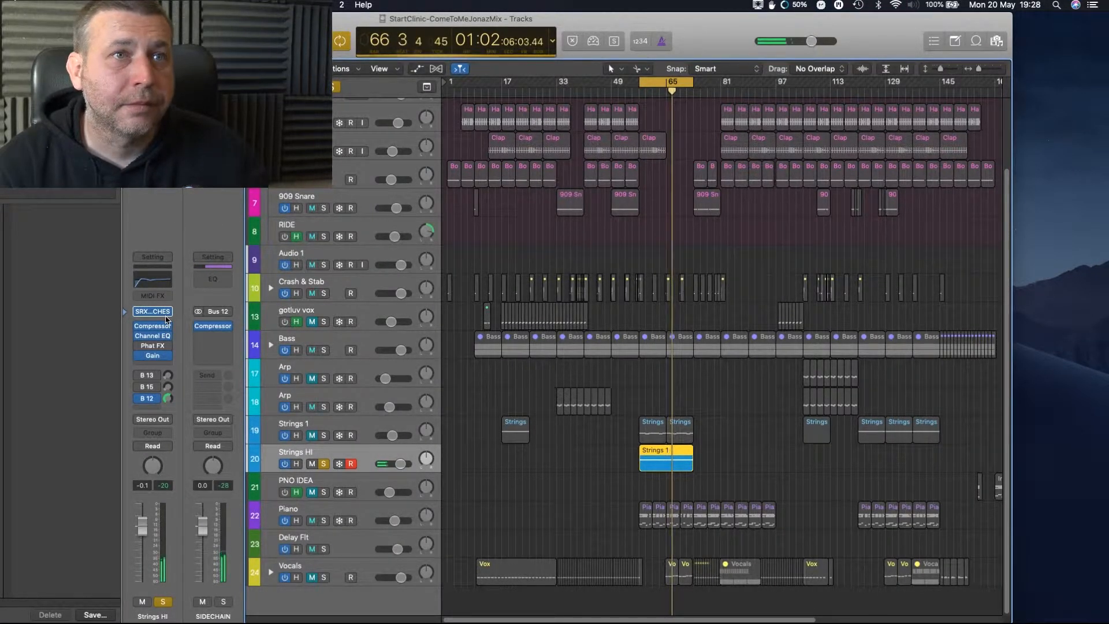
Solo the Strings 1 track as well and listen to both sidechained strings tracks together.
left_click(325, 437)
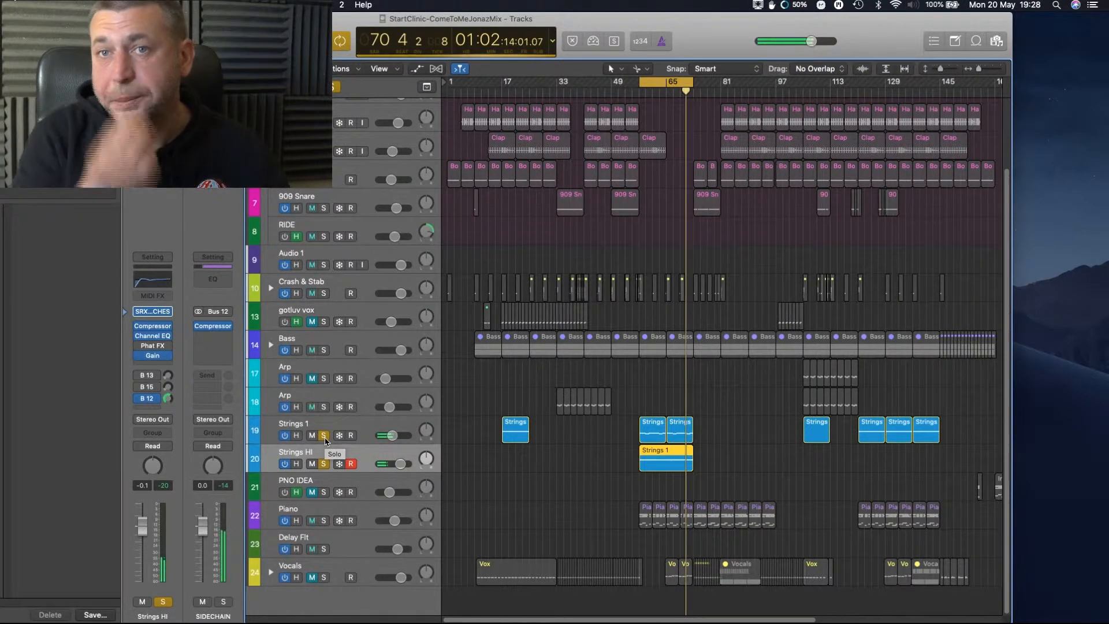
mouse_move(168, 399)
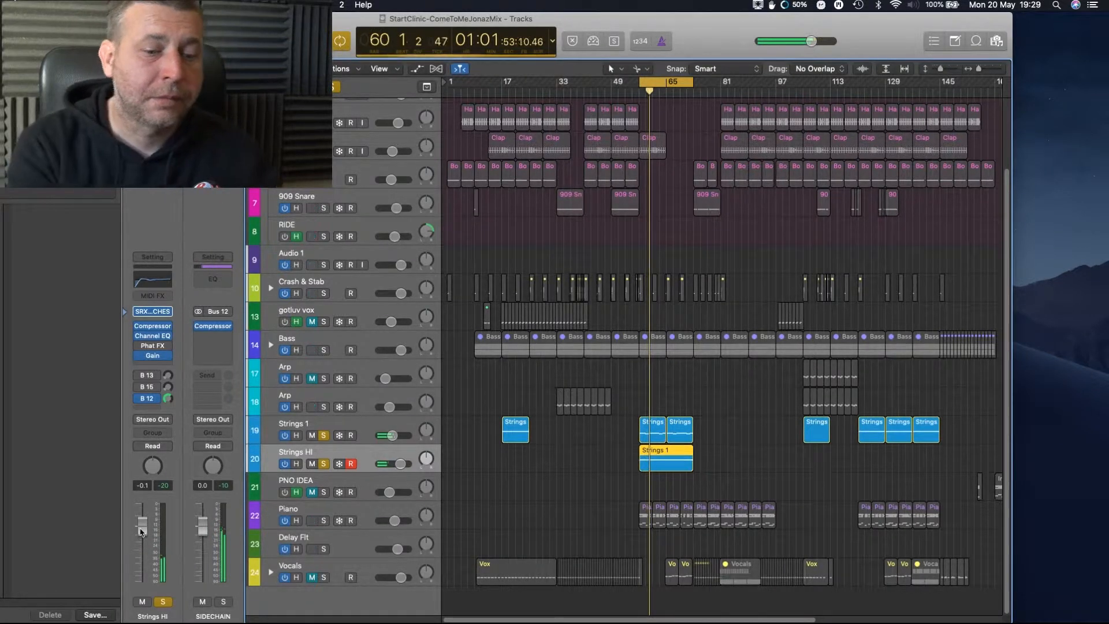
key("space")
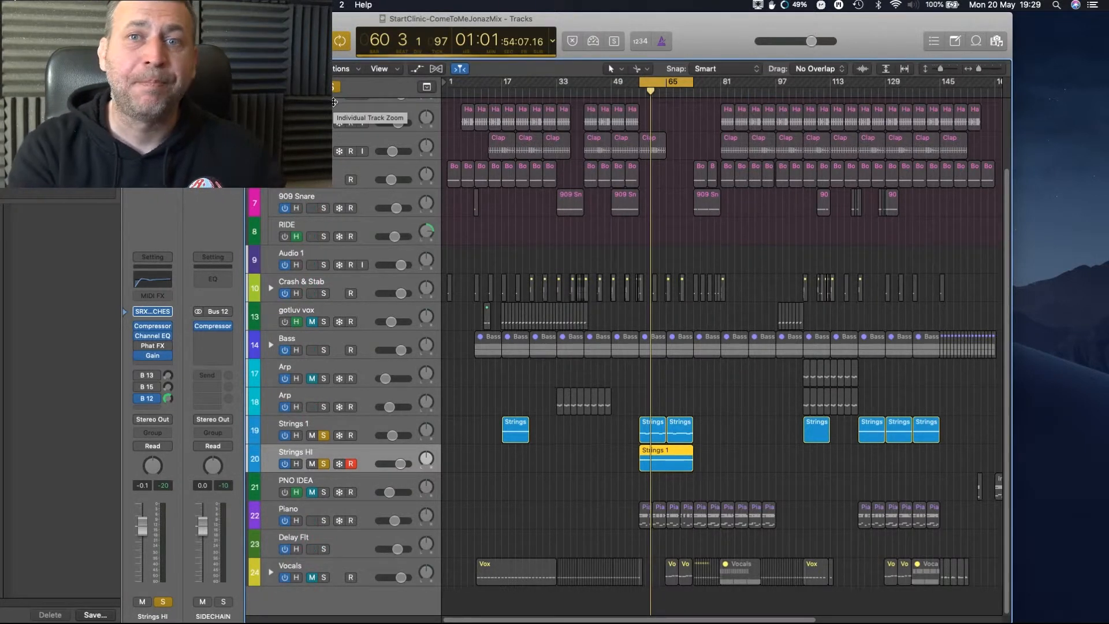
Play the full mix without solo and turn off cycle mode so playback runs past the loop.
key("space")
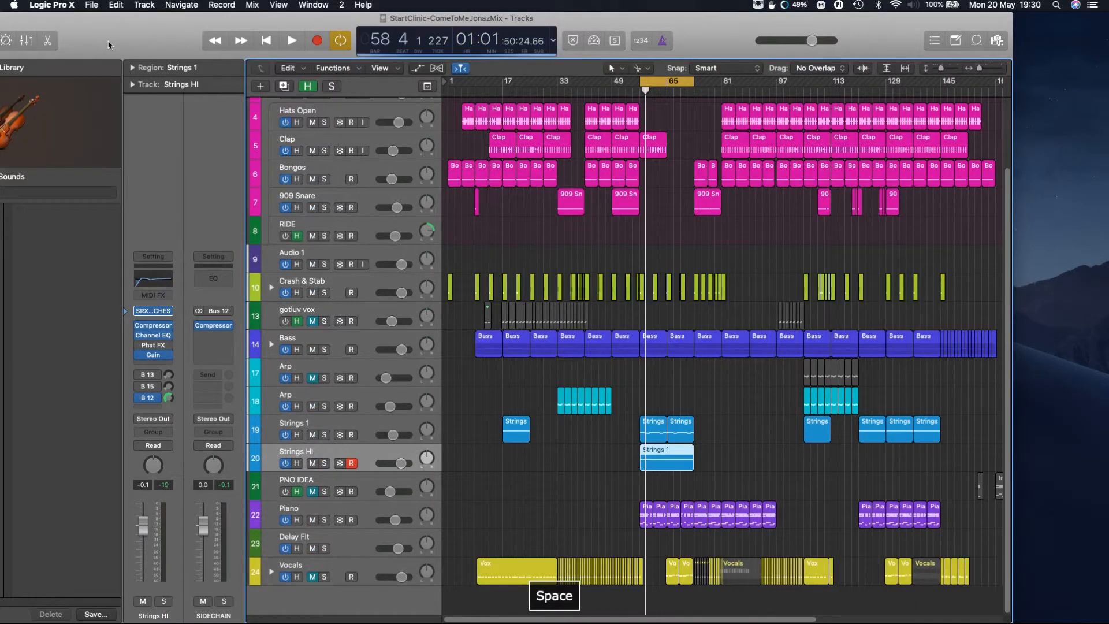
key("space")
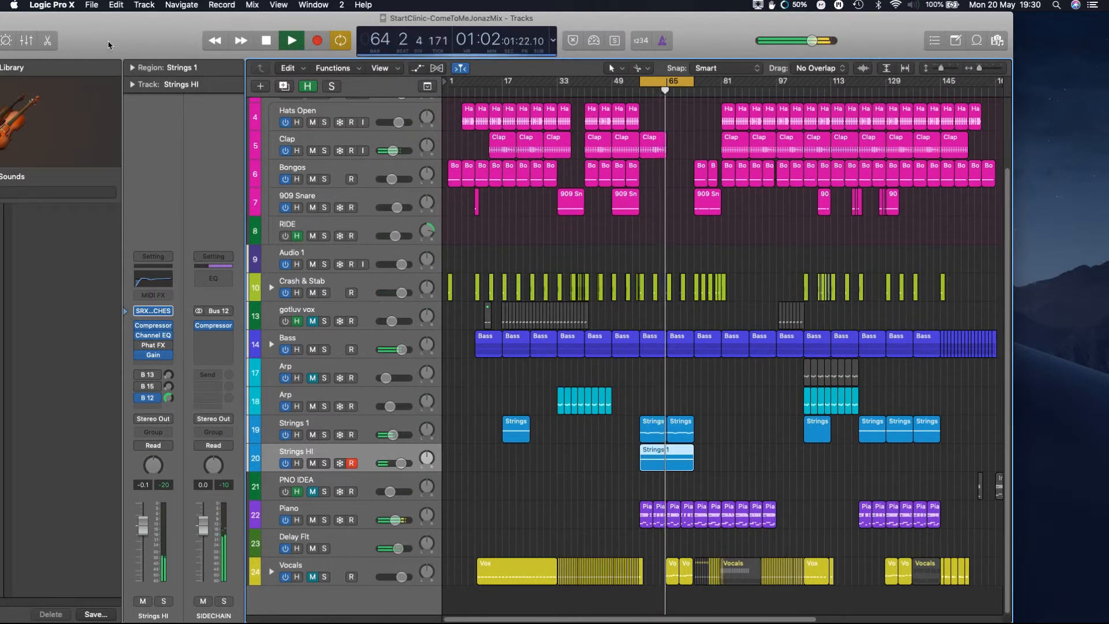
scroll(554, 205, "up", 3)
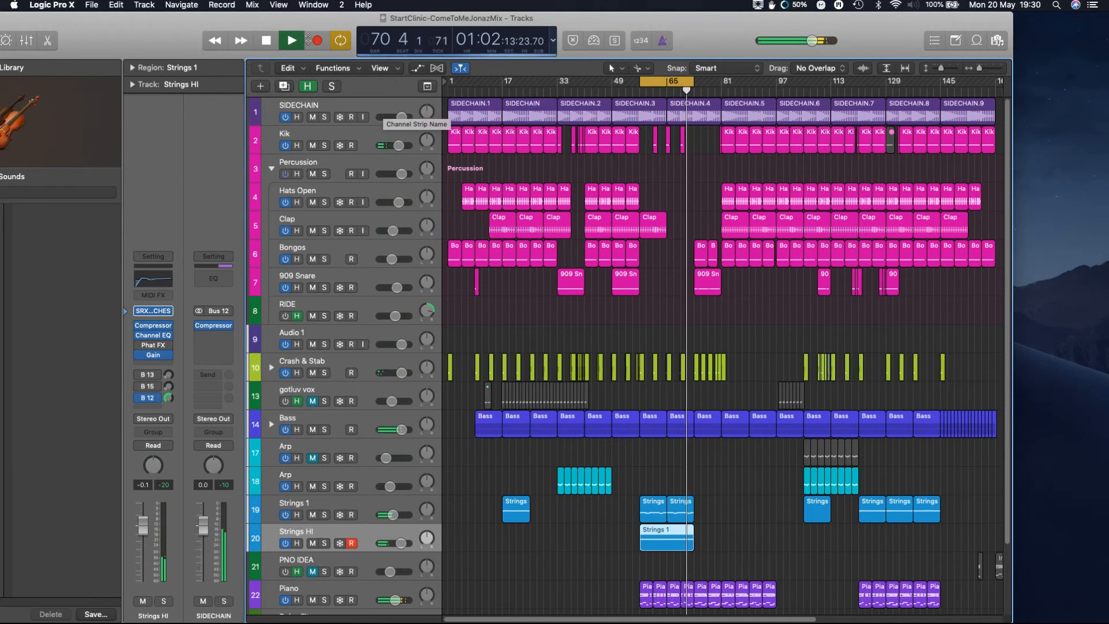
left_click(341, 41)
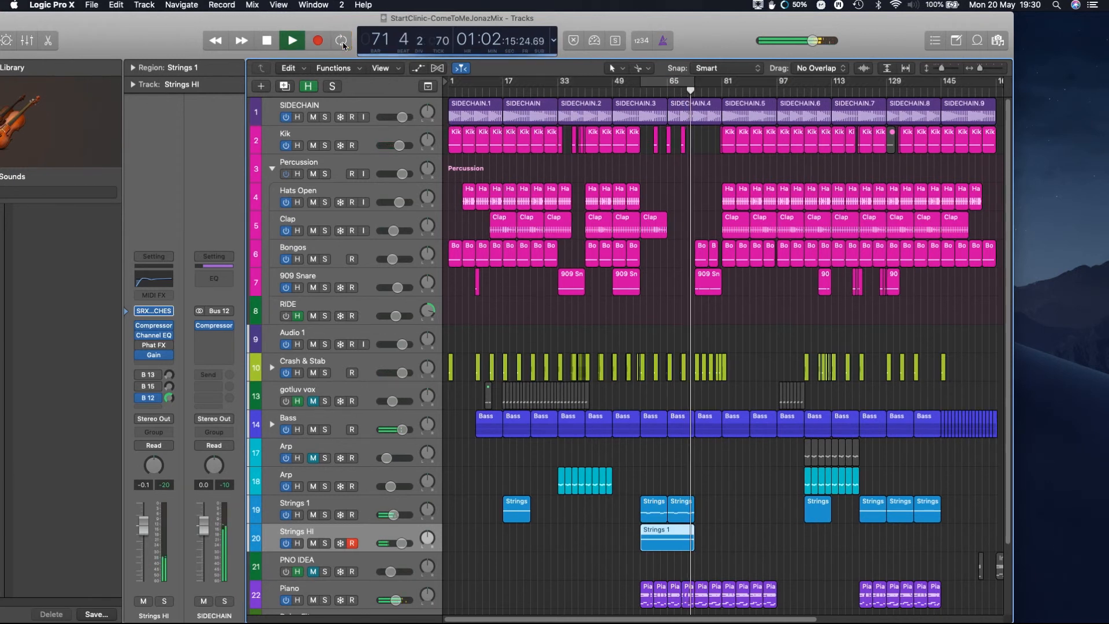